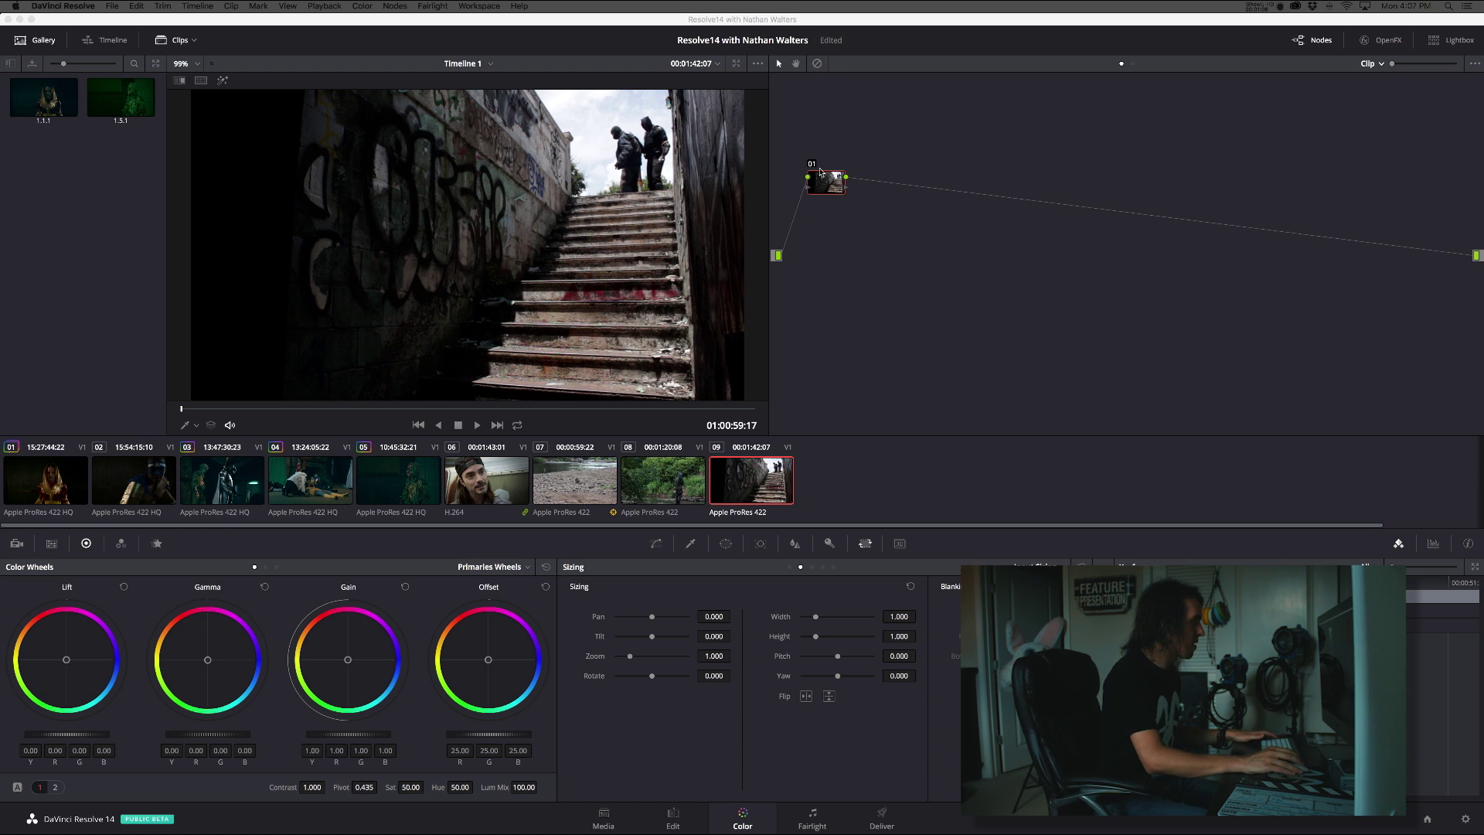
# - Add serial node 02 after node 01, then parallel node 04 joined by a Parallel Mixer
pyautogui.moveTo(820, 171); pyautogui.dragTo(812, 167)
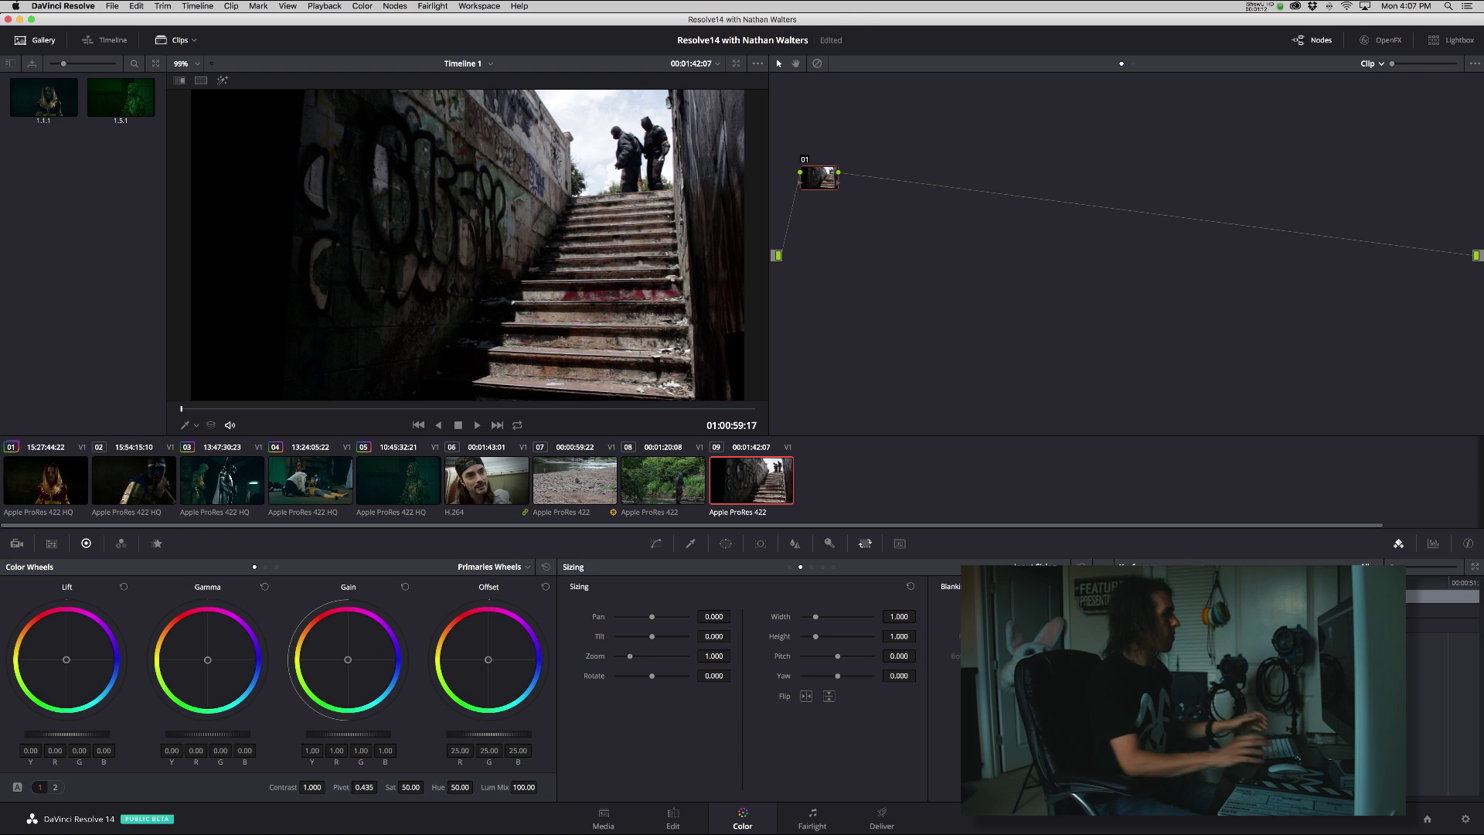
pyautogui.moveTo(825, 184); pyautogui.dragTo(835, 198)
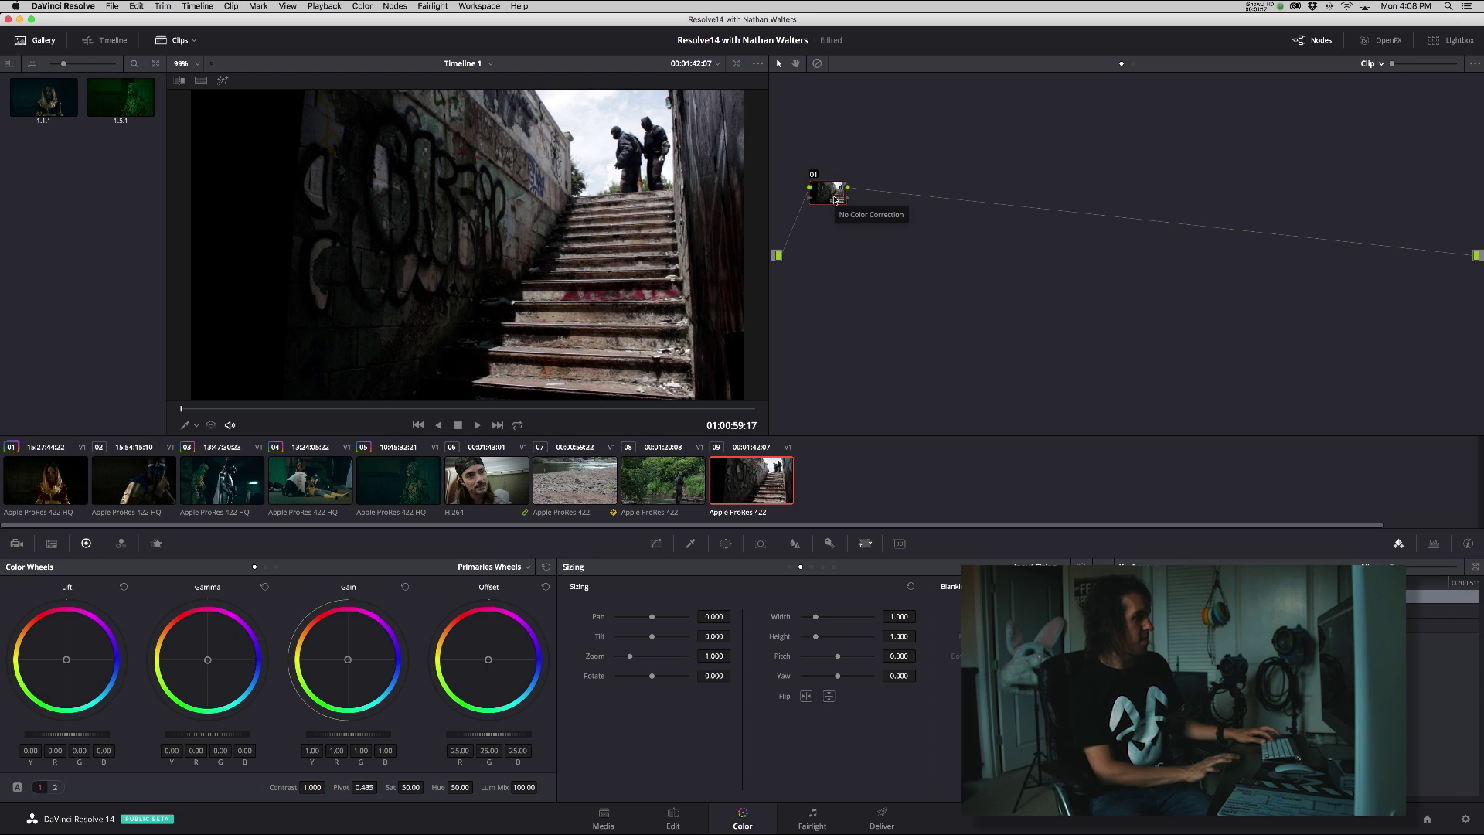
pyautogui.hotkey('alt', 's')
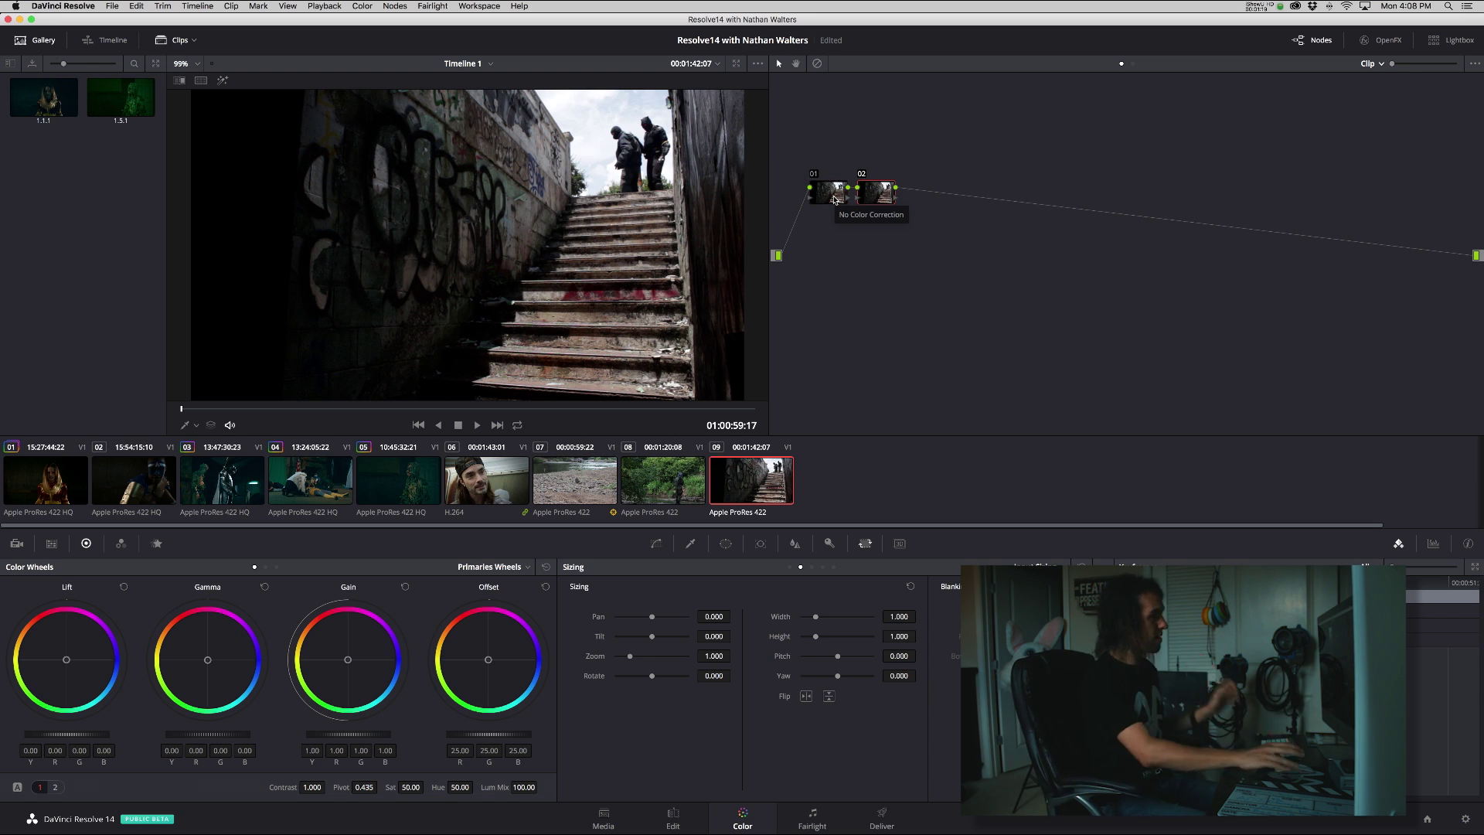
pyautogui.moveTo(896, 200); pyautogui.dragTo(902, 165)
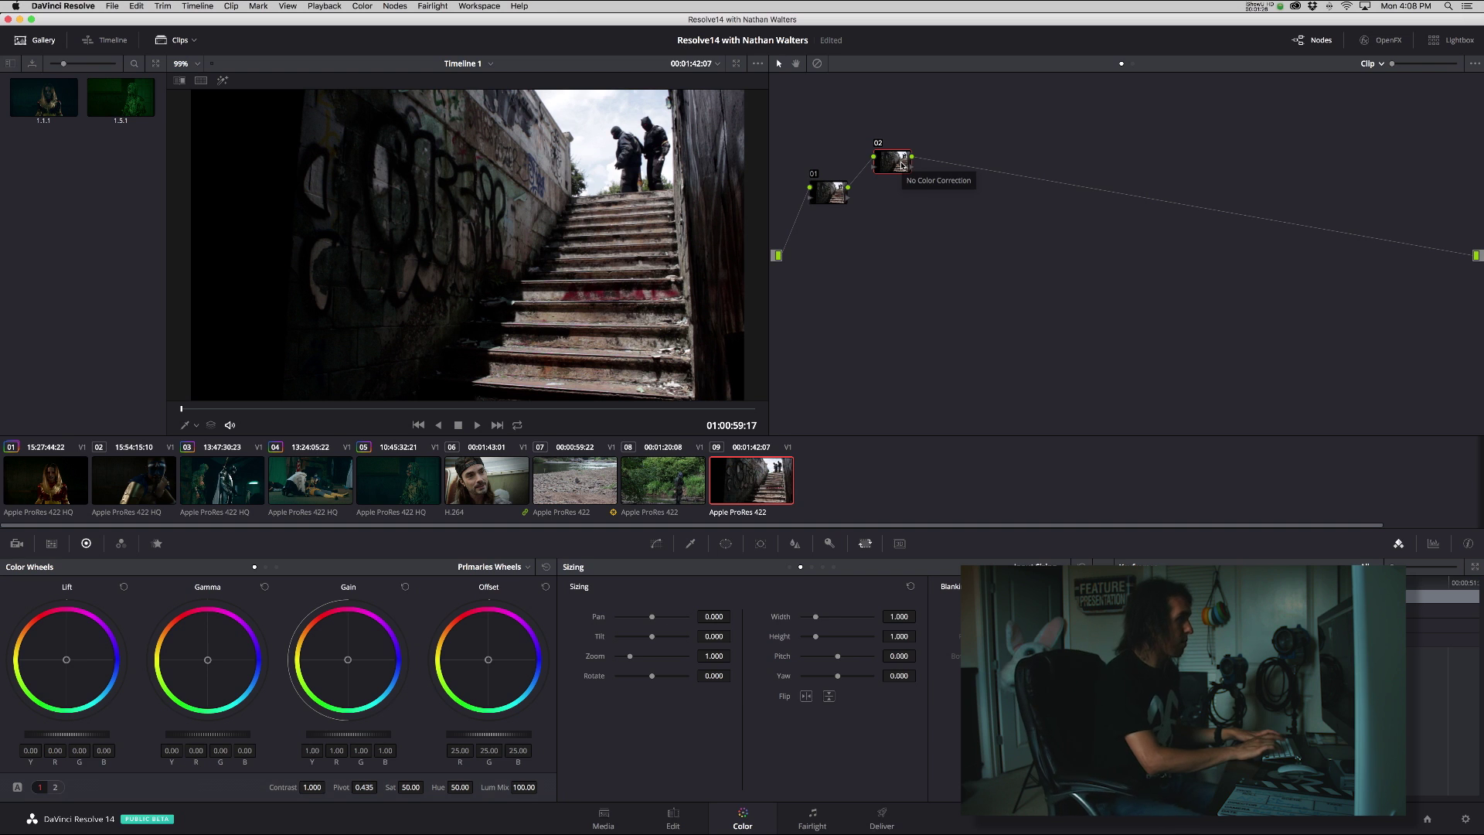
pyautogui.hotkey('alt', 'p')
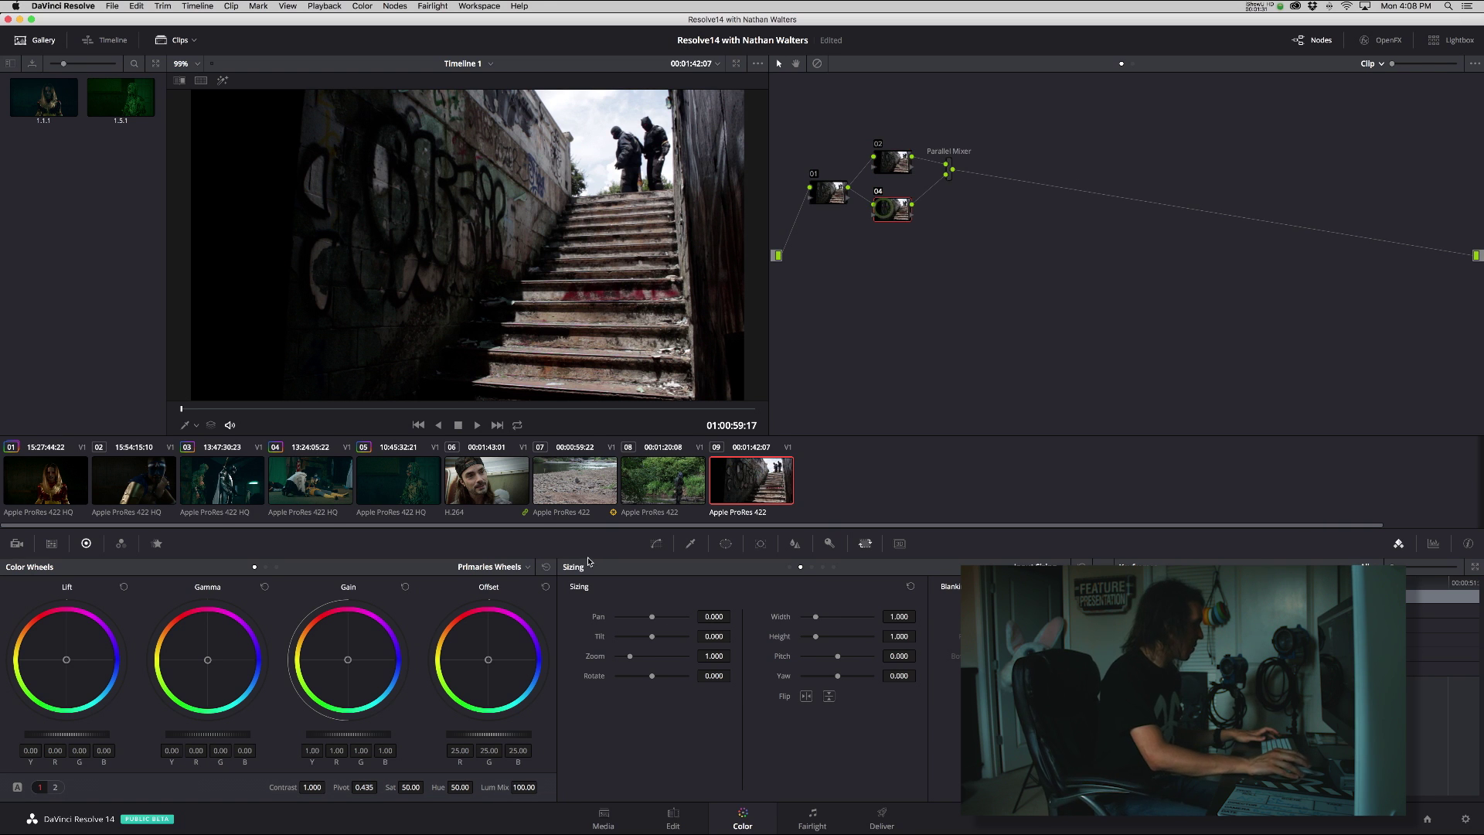
# - Blur parallel node 04 with a Blur Radius of 0.94
pyautogui.click(796, 544)
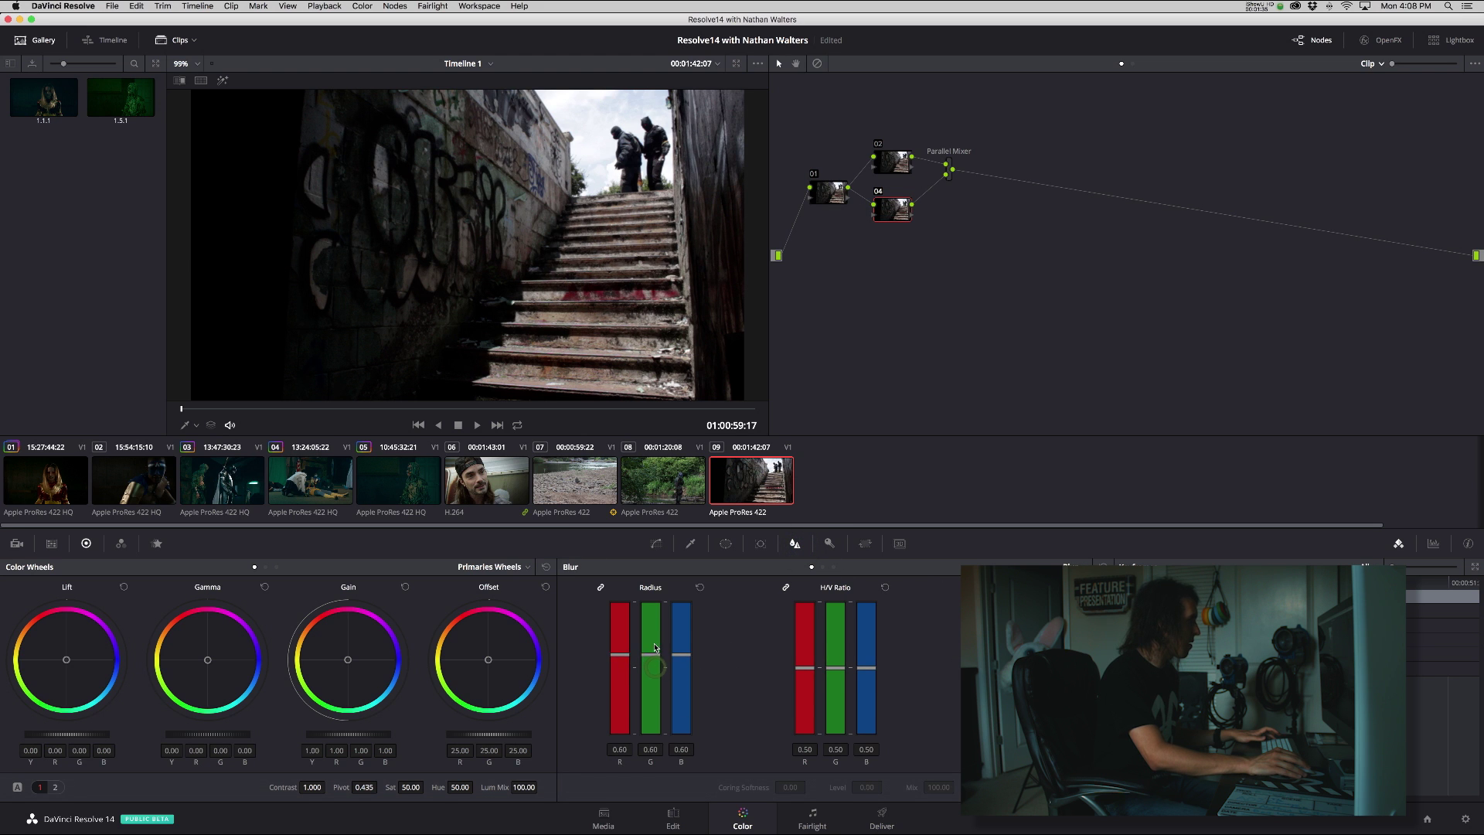
pyautogui.moveTo(655, 647); pyautogui.dragTo(655, 608)
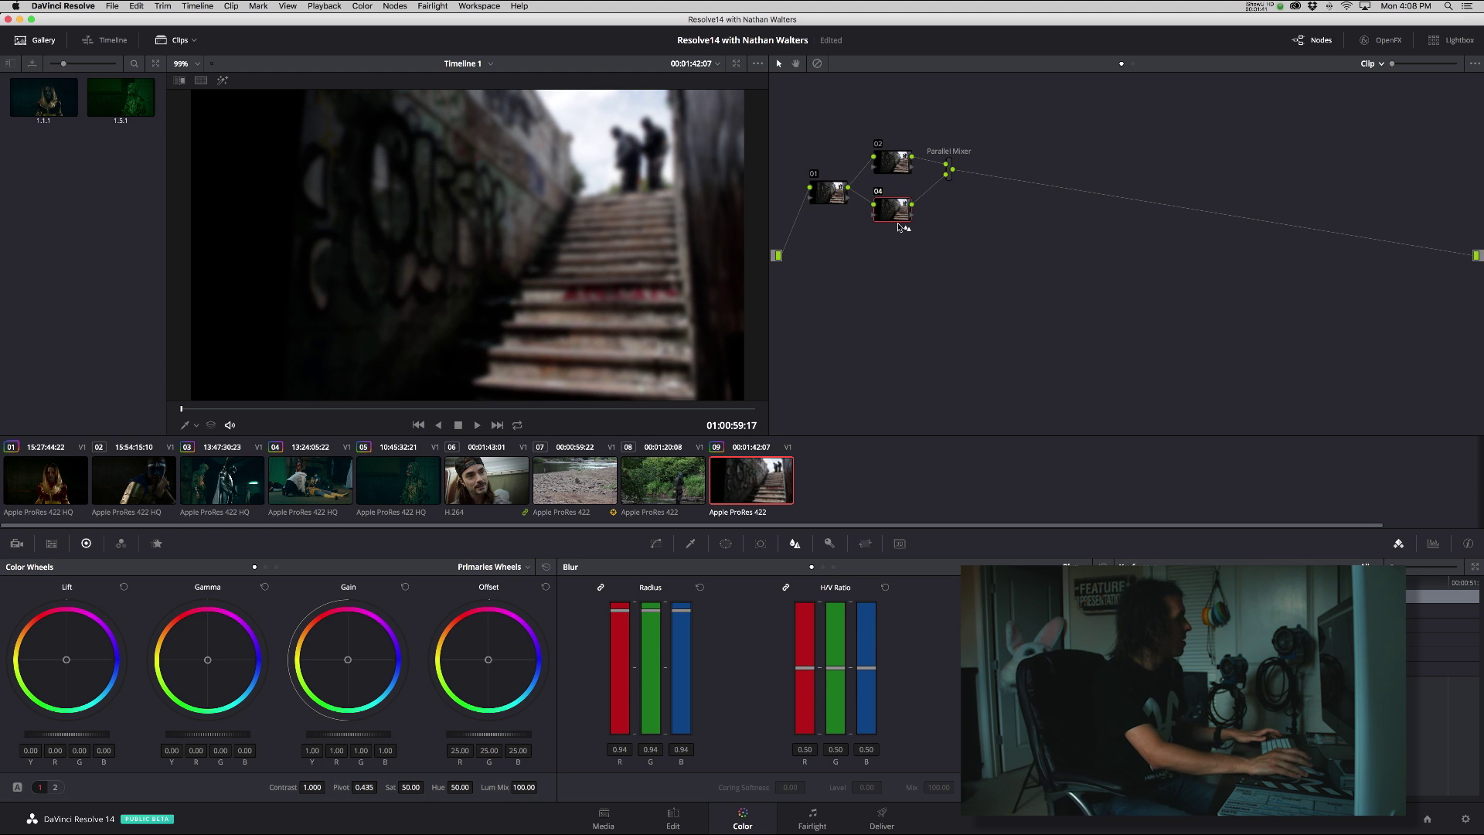
pyautogui.rightClick(949, 165)
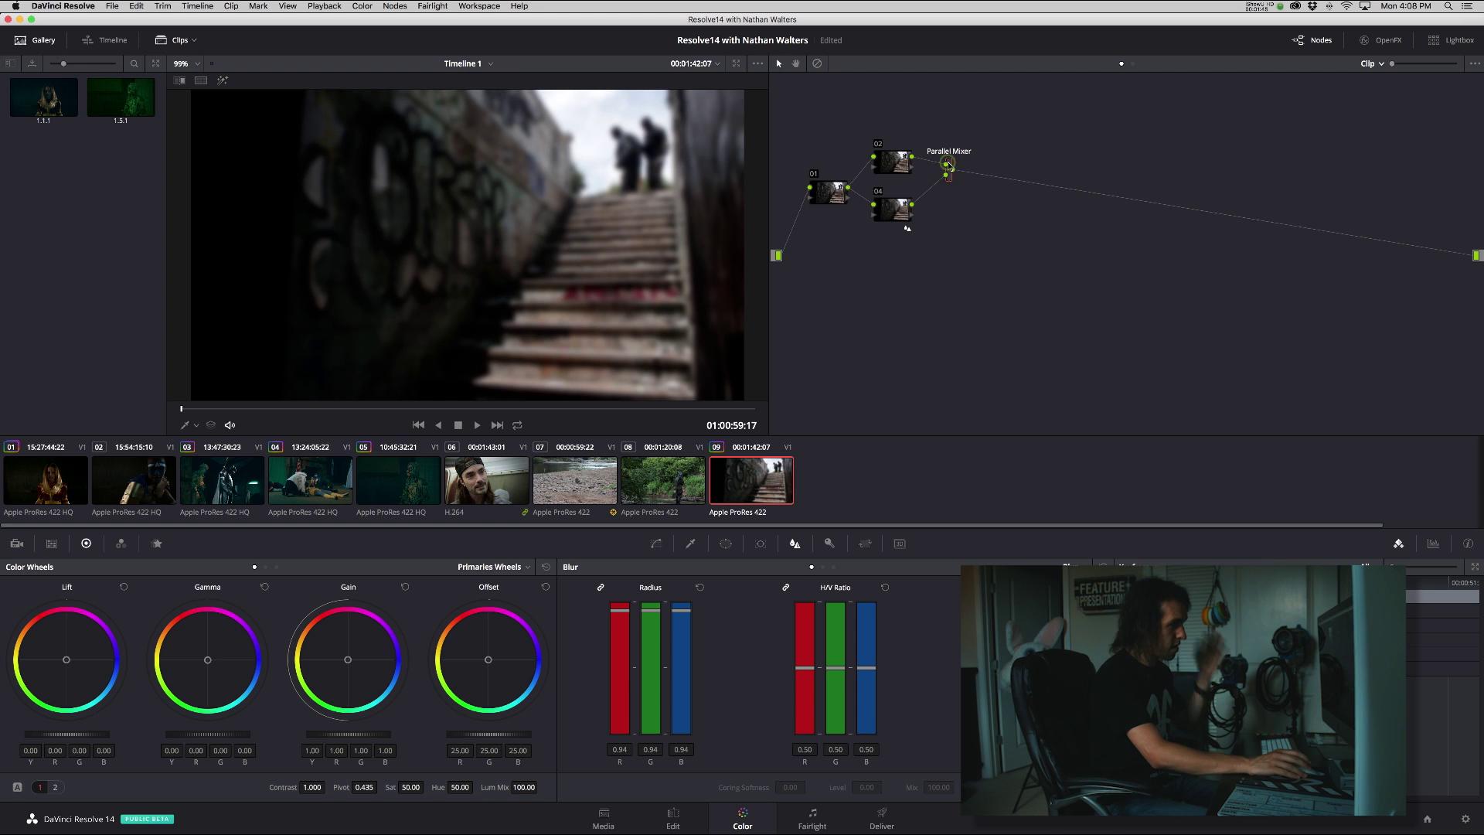
# - Morph the Parallel Mixer into a Layer Mixer and set its Composite Mode to Overlay
pyautogui.rightClick(948, 166)
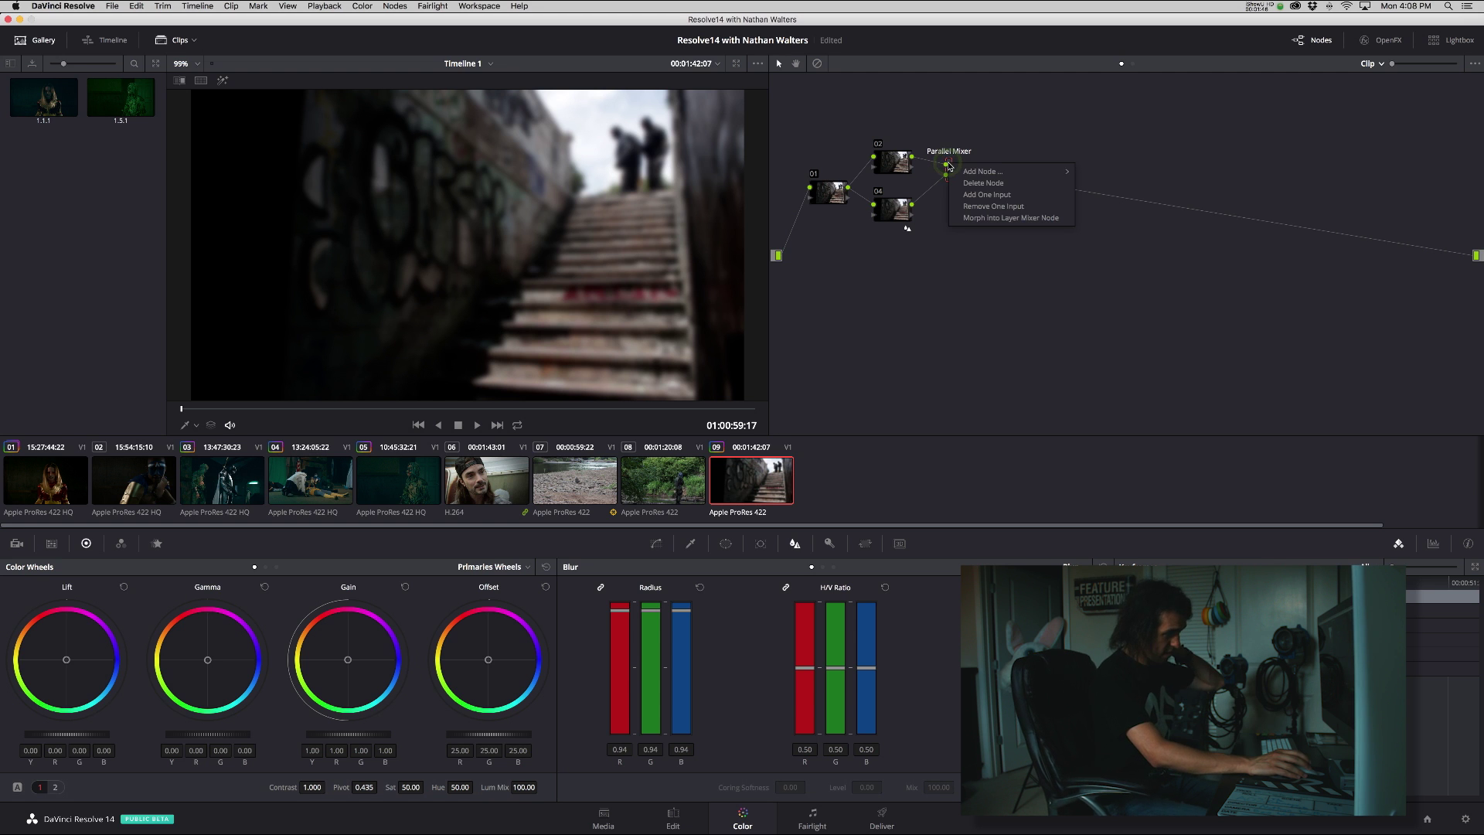
pyautogui.click(996, 218)
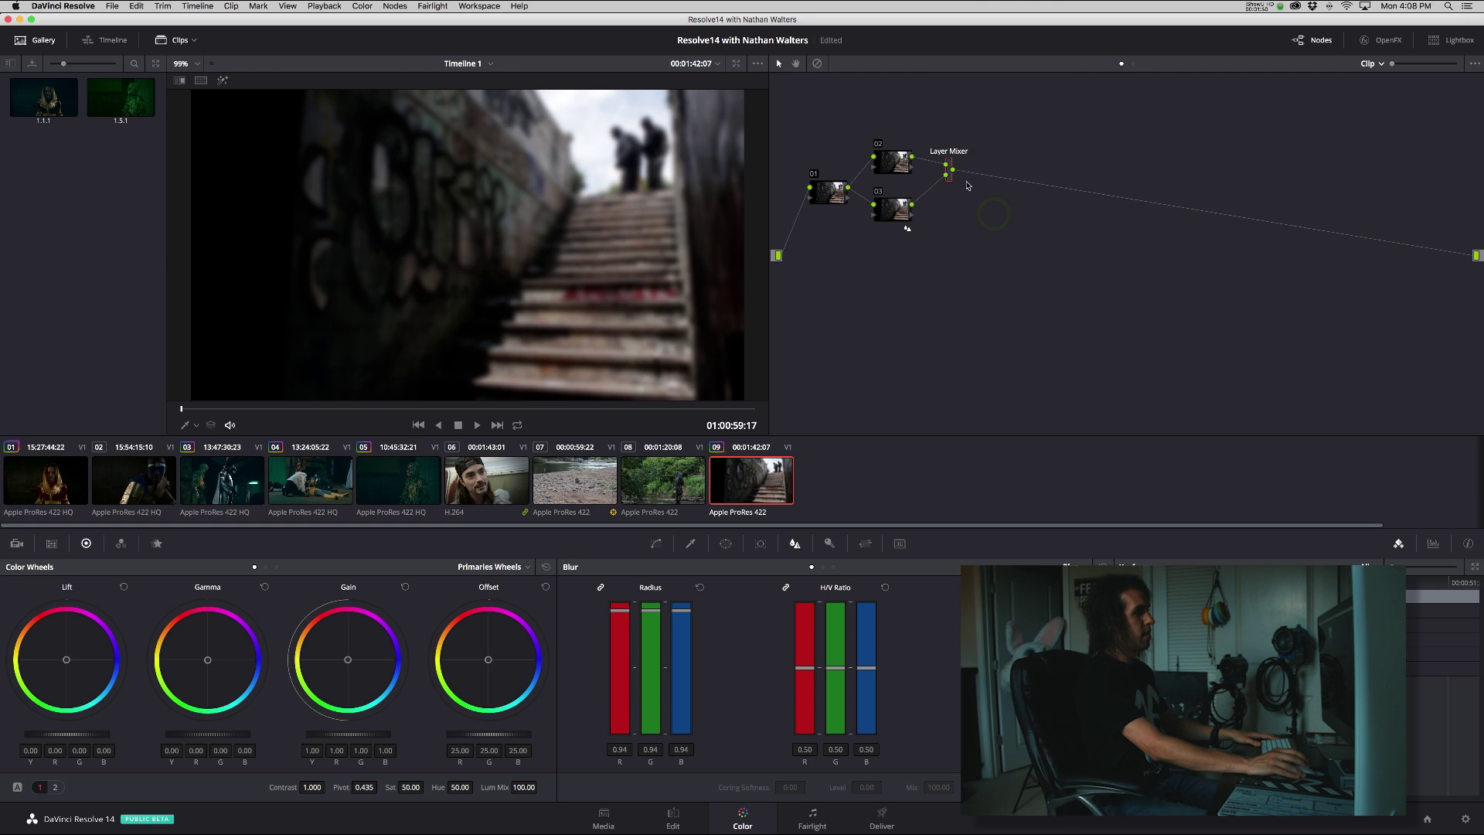
pyautogui.rightClick(949, 168)
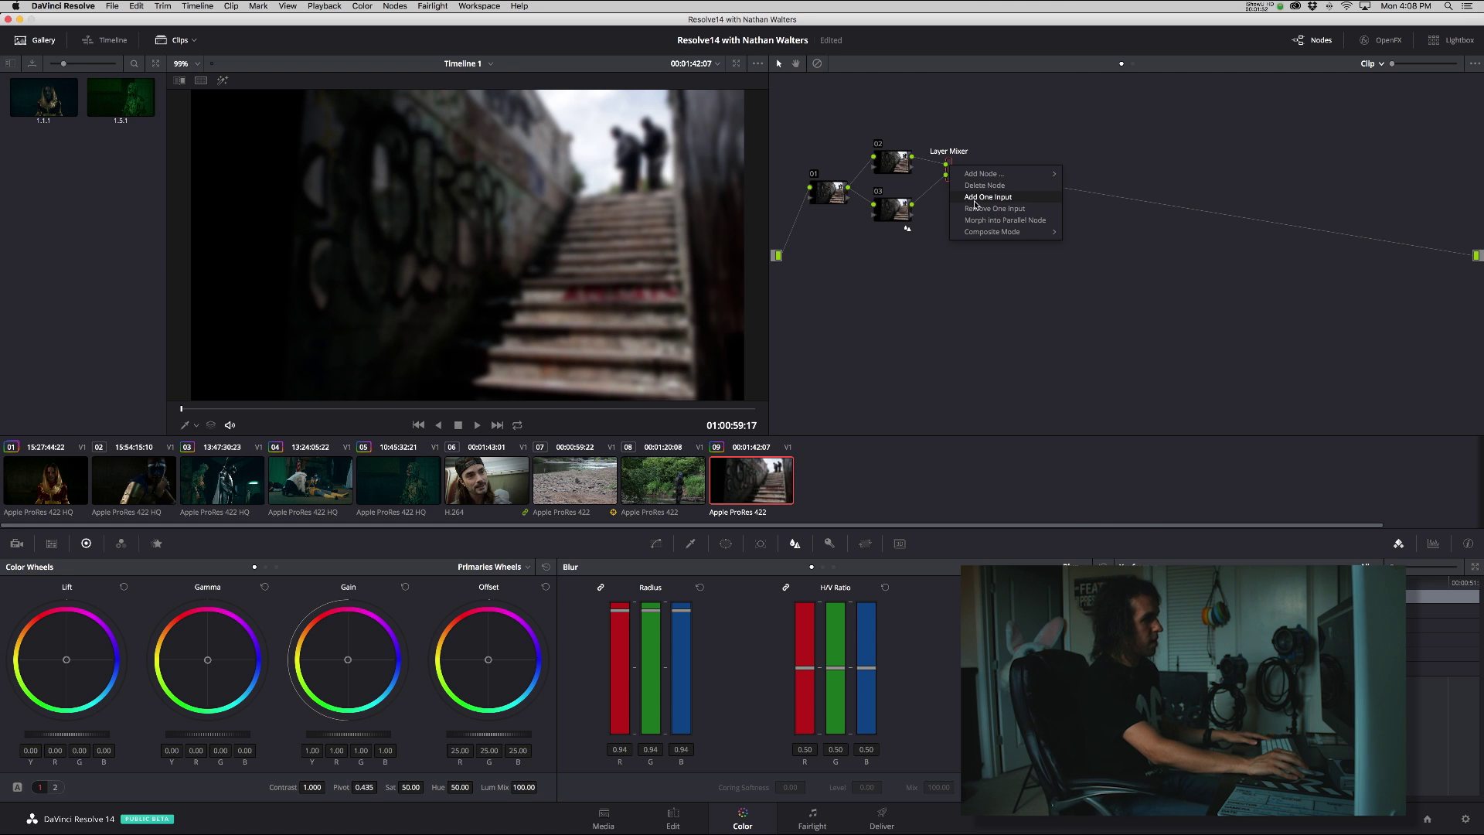
pyautogui.moveTo(988, 230)
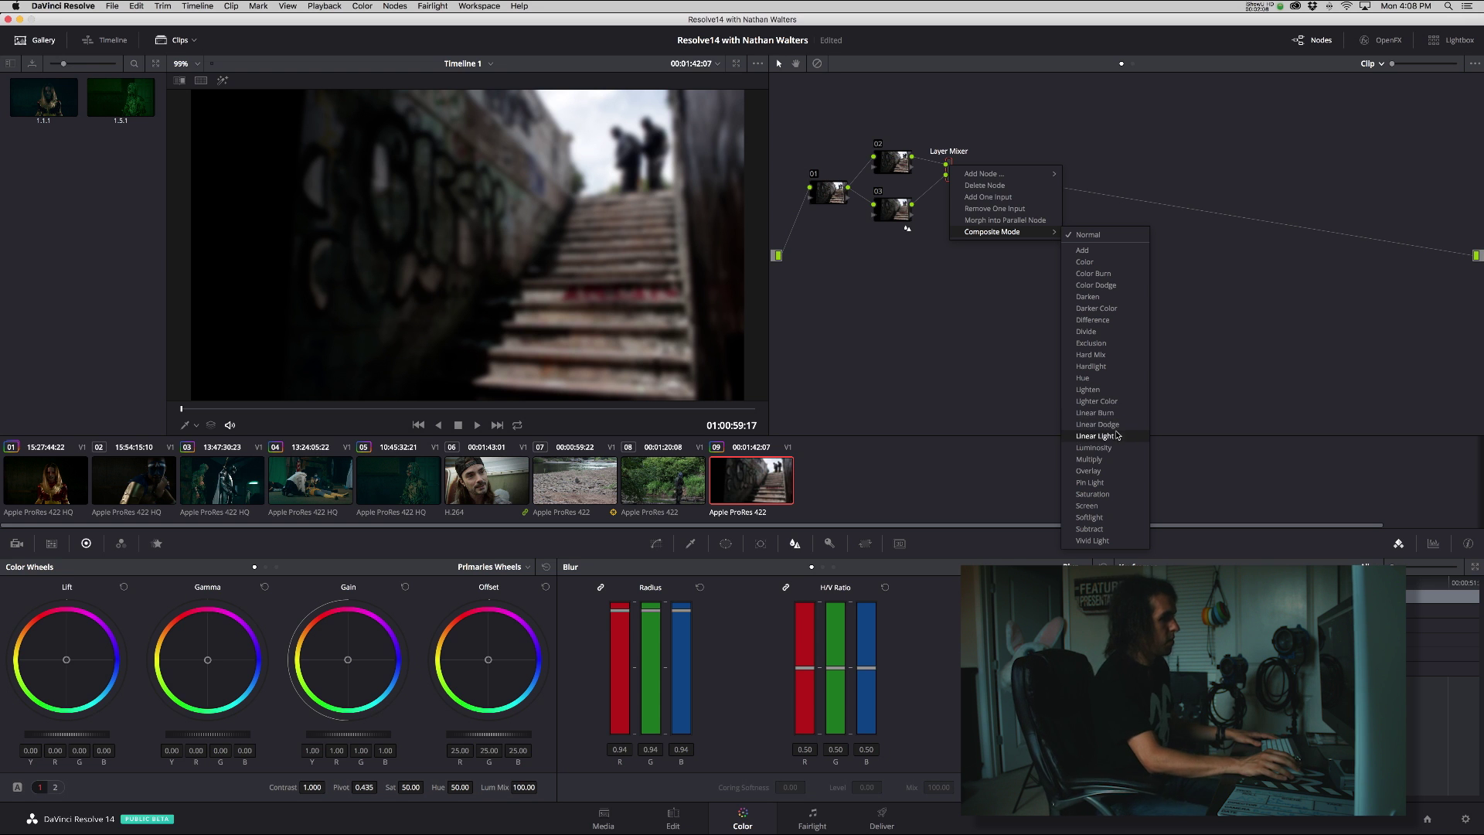
pyautogui.click(1129, 470)
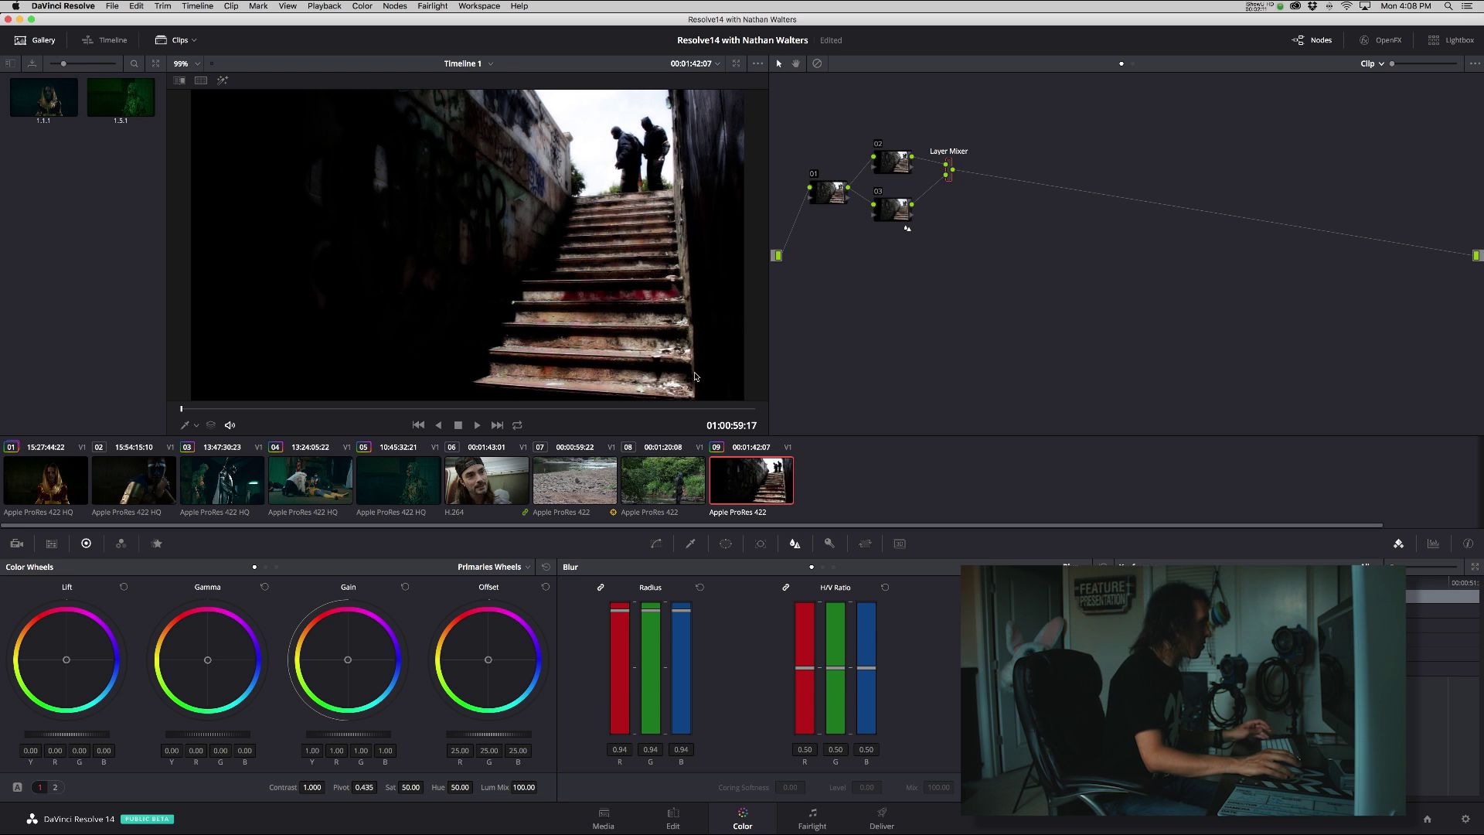
# - Hide the clip thumbnails, widen the viewer, and play forward and back through the stair shots
pyautogui.click(174, 44)
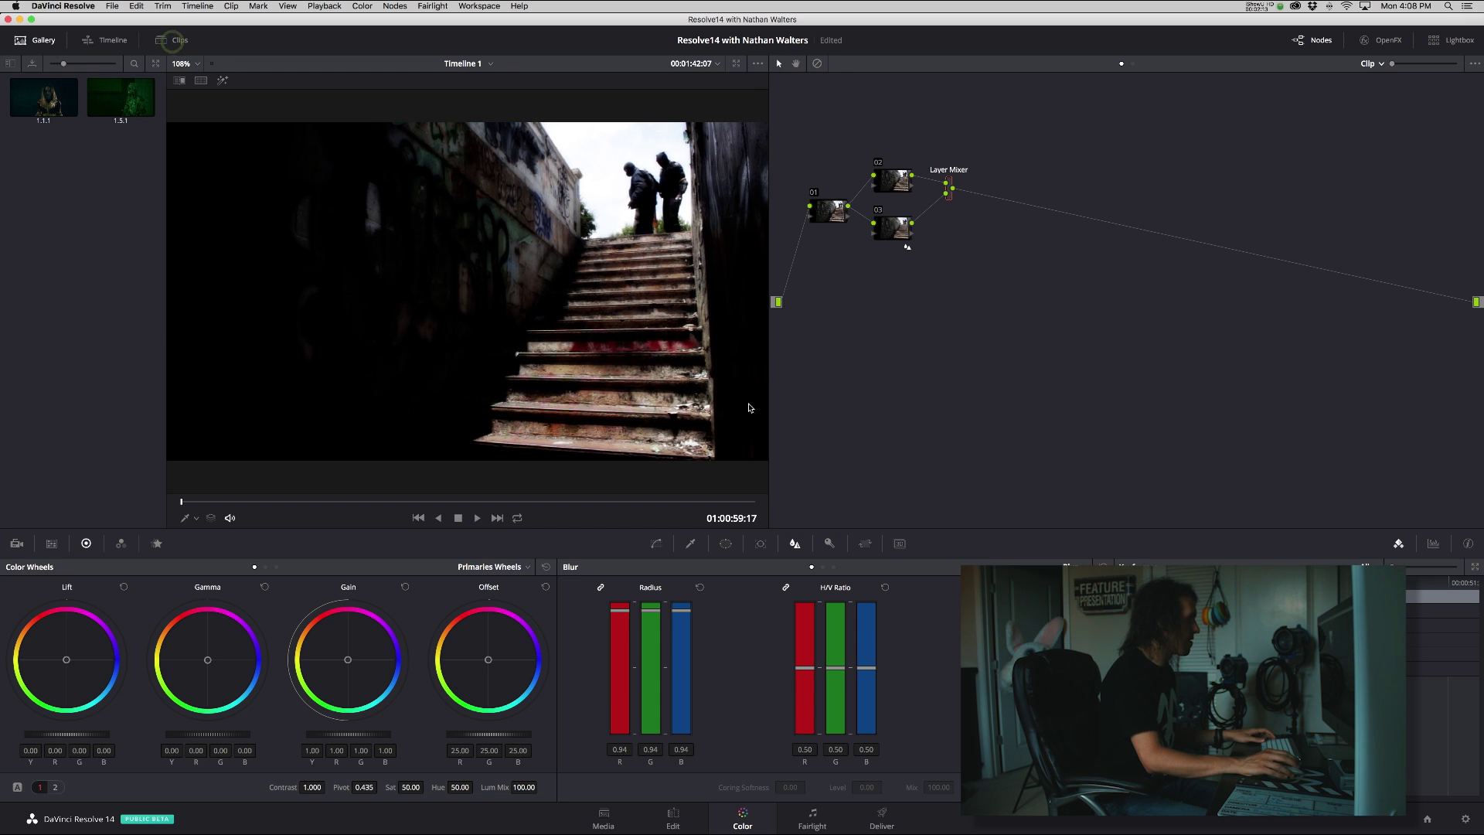
pyautogui.moveTo(778, 483); pyautogui.dragTo(836, 483)
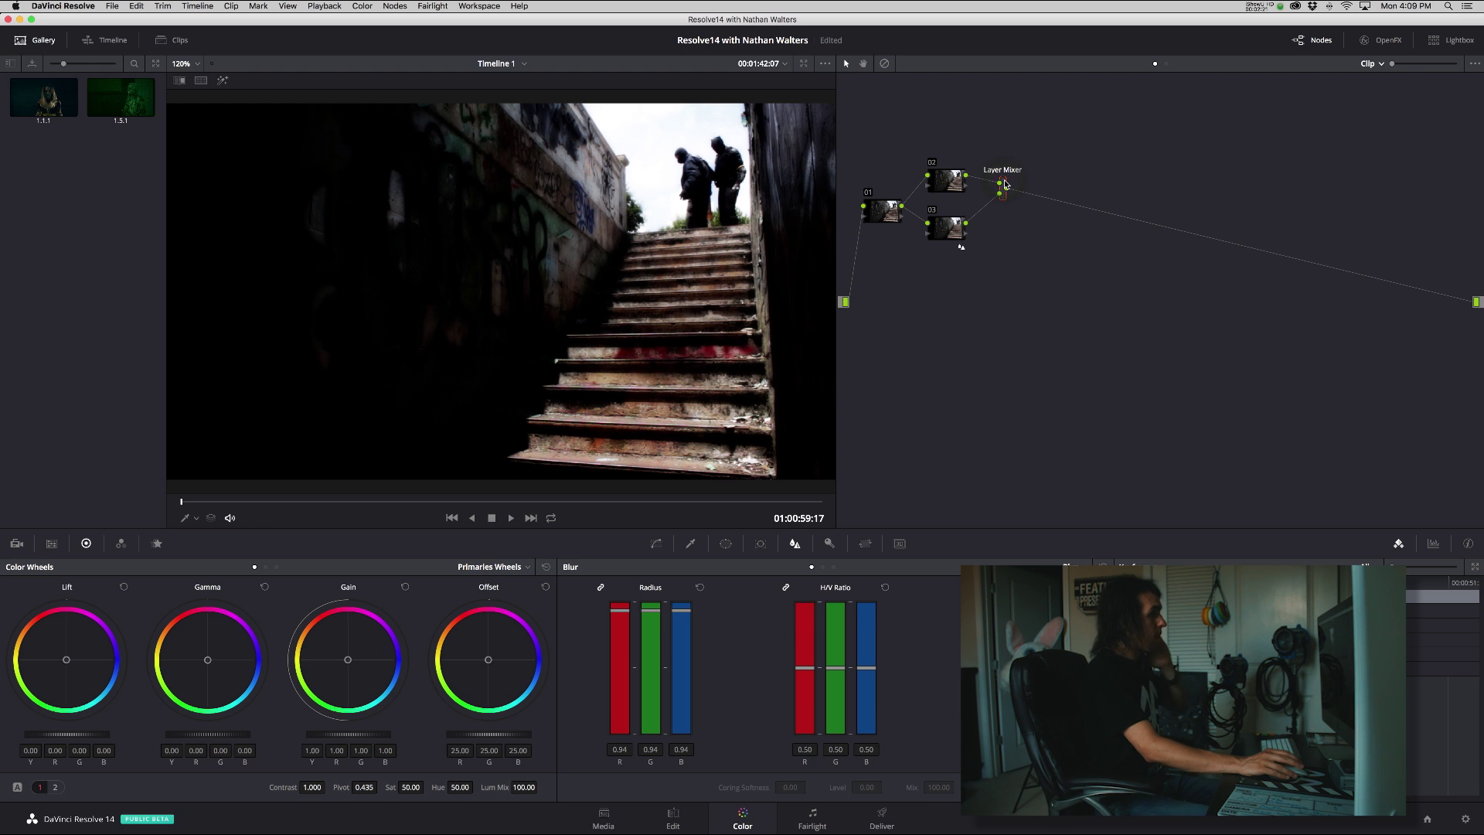
pyautogui.moveTo(1004, 183); pyautogui.dragTo(1025, 185)
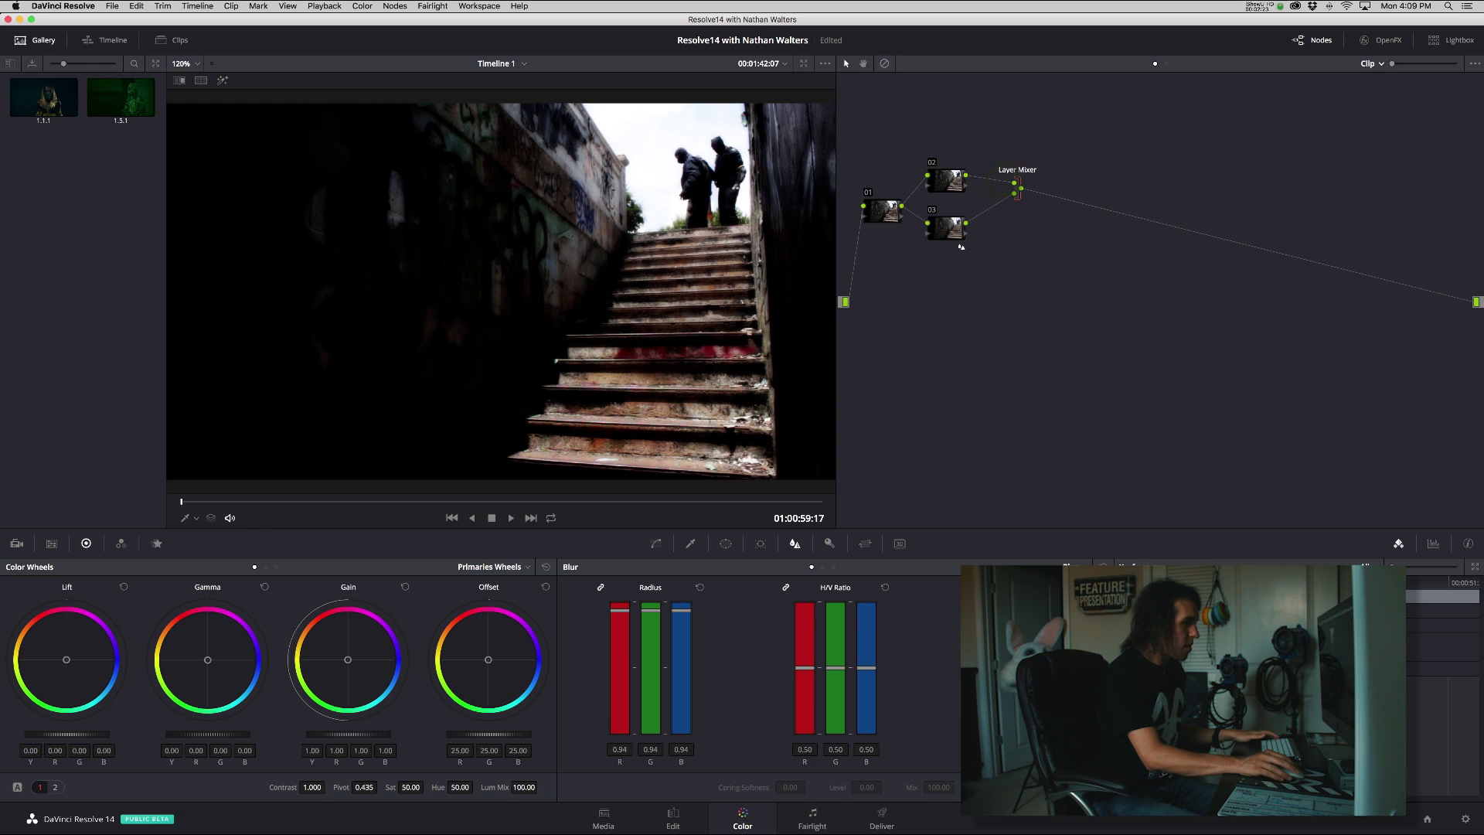
pyautogui.press('l')
pyautogui.press('l')
pyautogui.press('l')
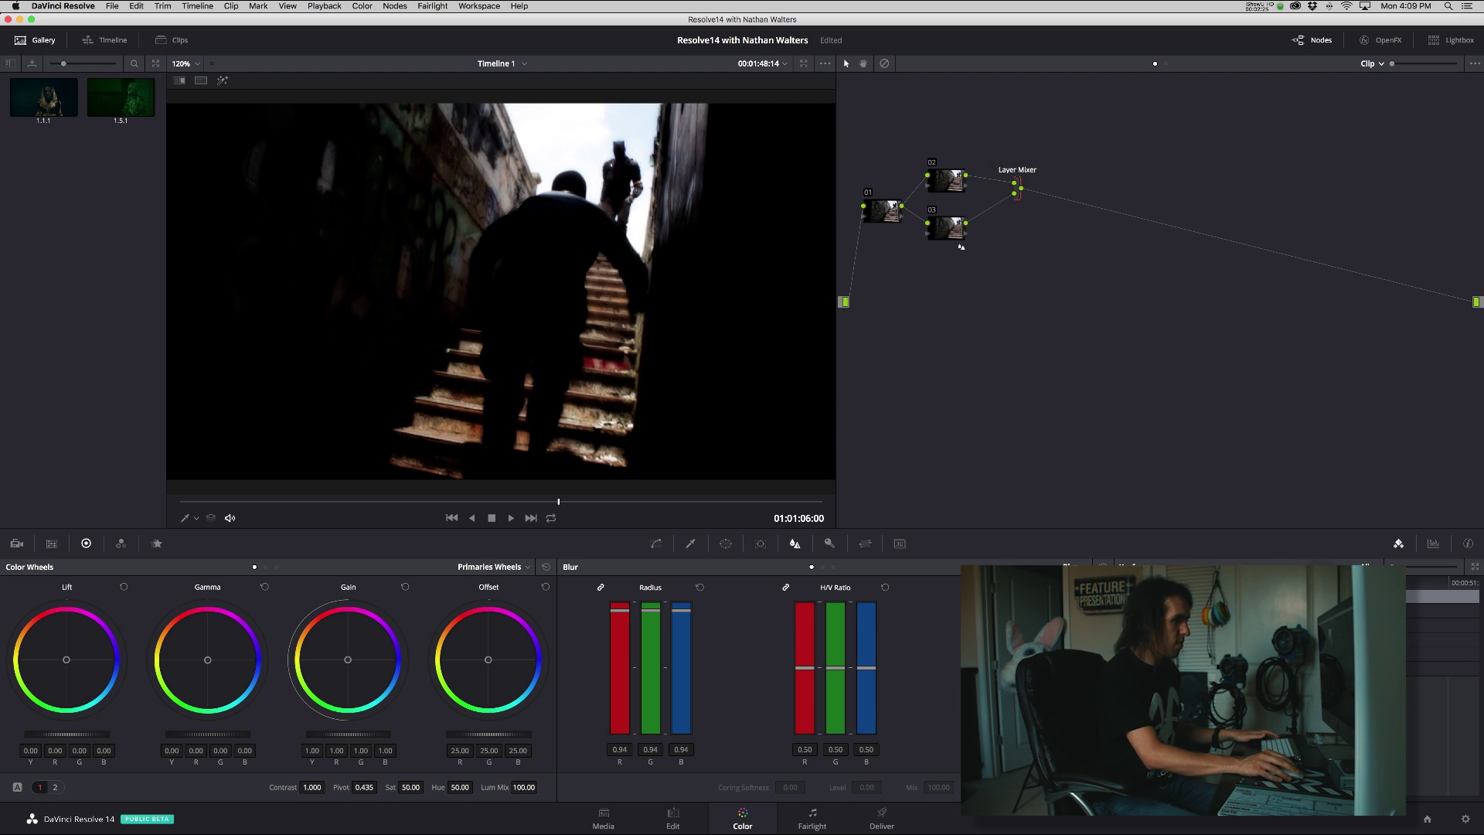
pyautogui.press('j')
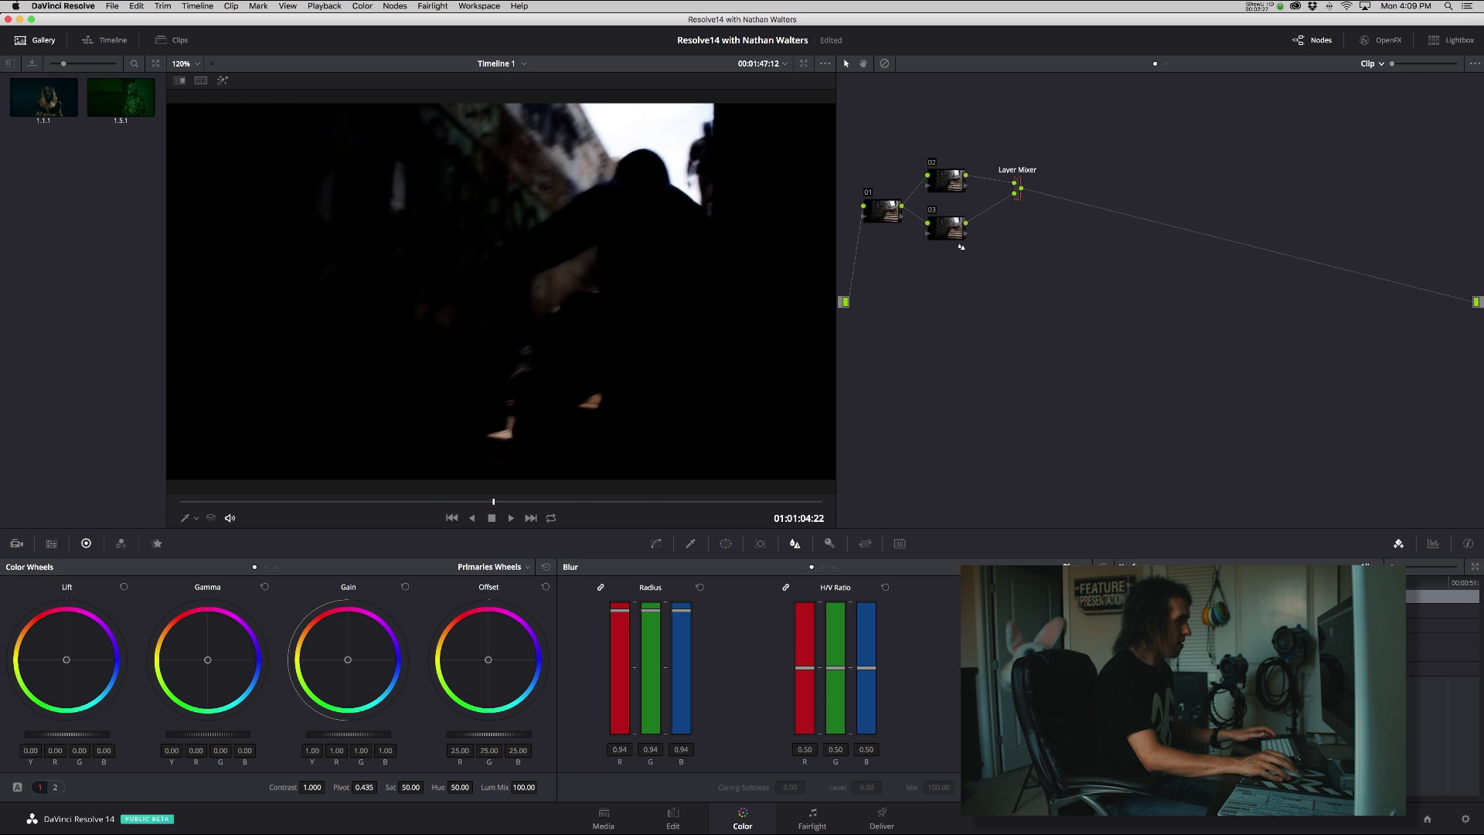
# - Raise node 03's Gamma master wheel to 0.18, then play the clip to review
pyautogui.click(940, 236)
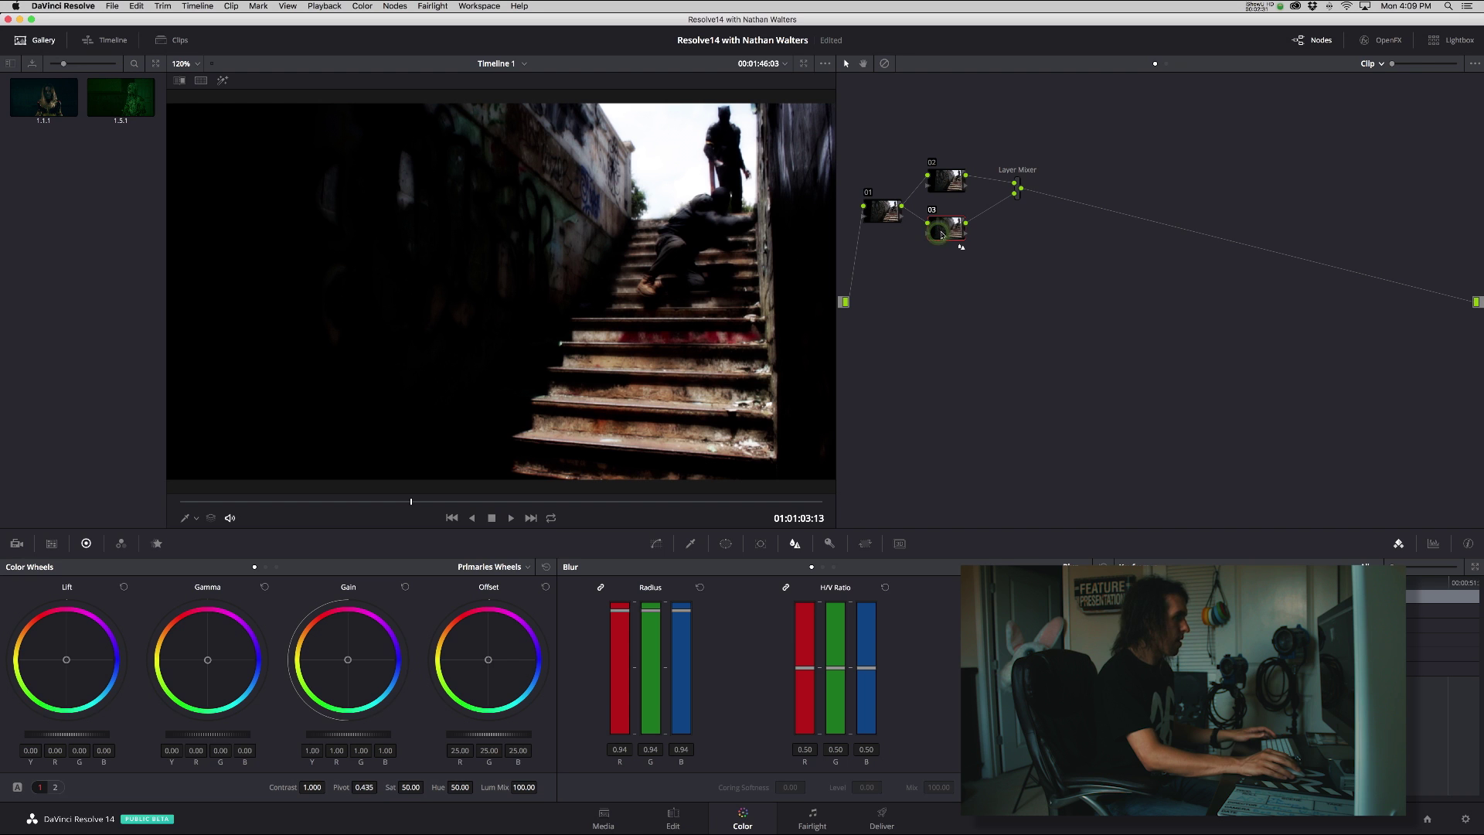
pyautogui.moveTo(941, 235); pyautogui.dragTo(944, 237)
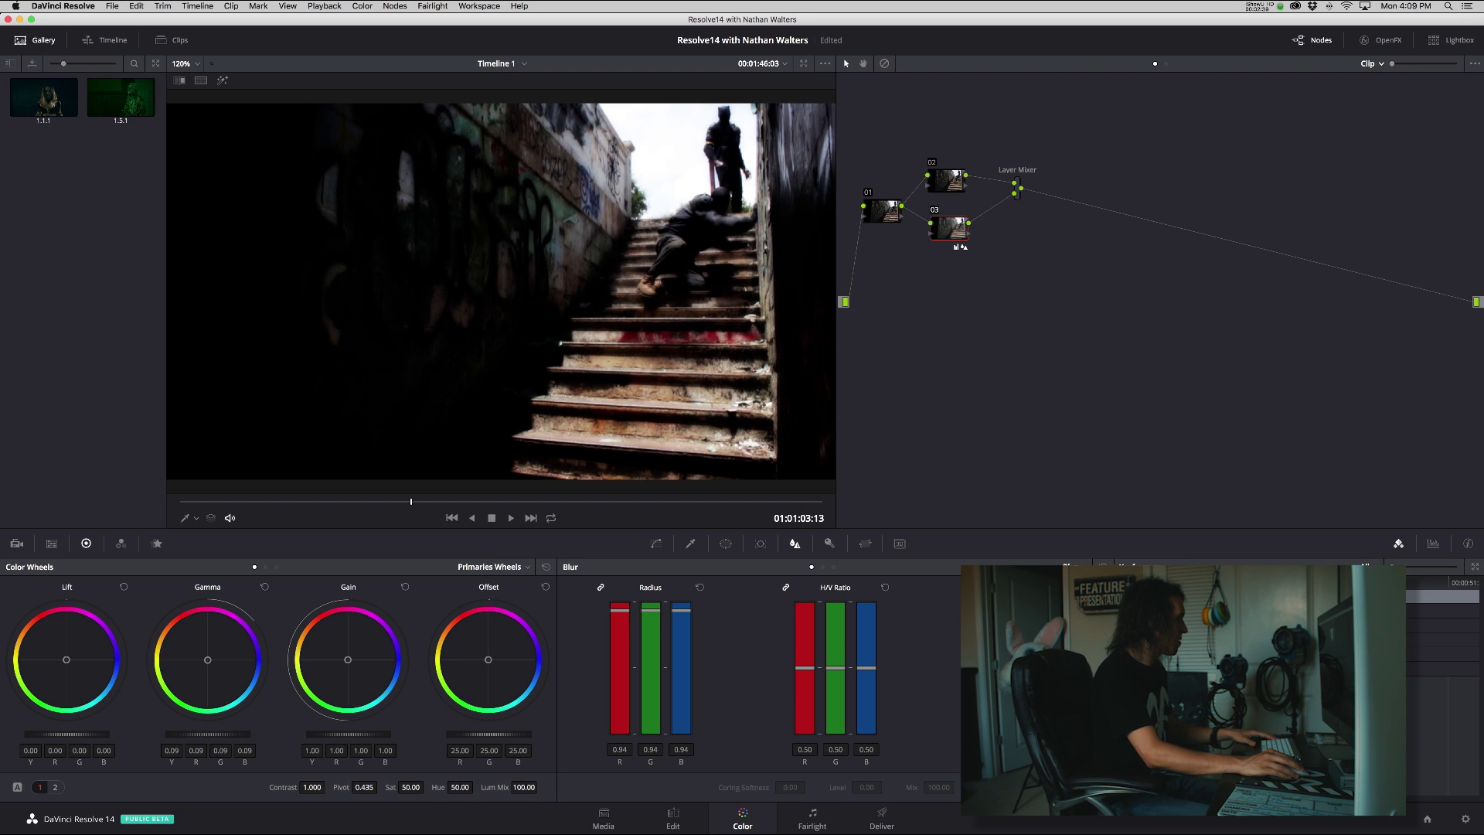
pyautogui.moveTo(208, 733); pyautogui.dragTo(222, 733)
pyautogui.press('space')
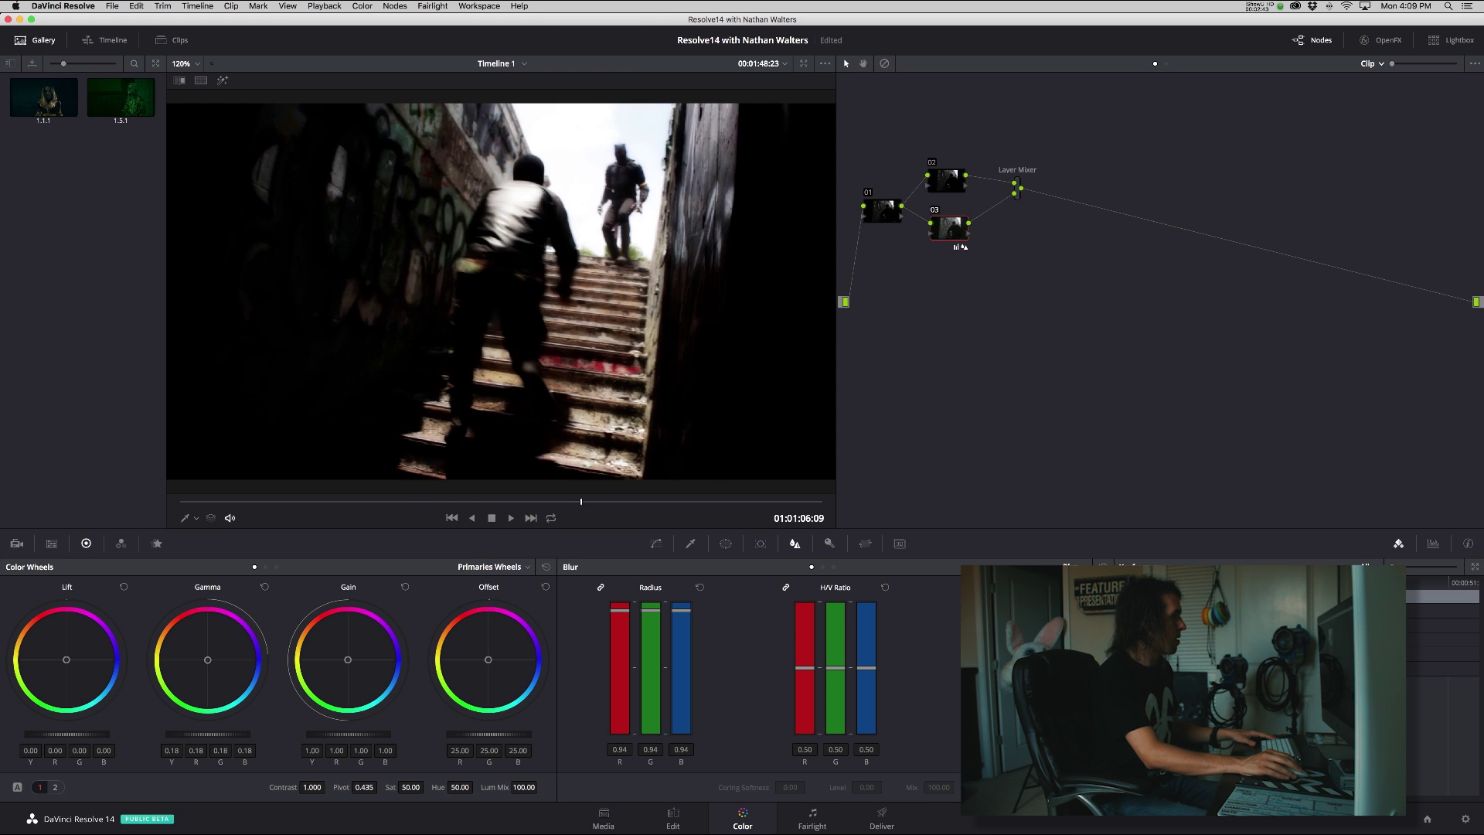
pyautogui.press('space')
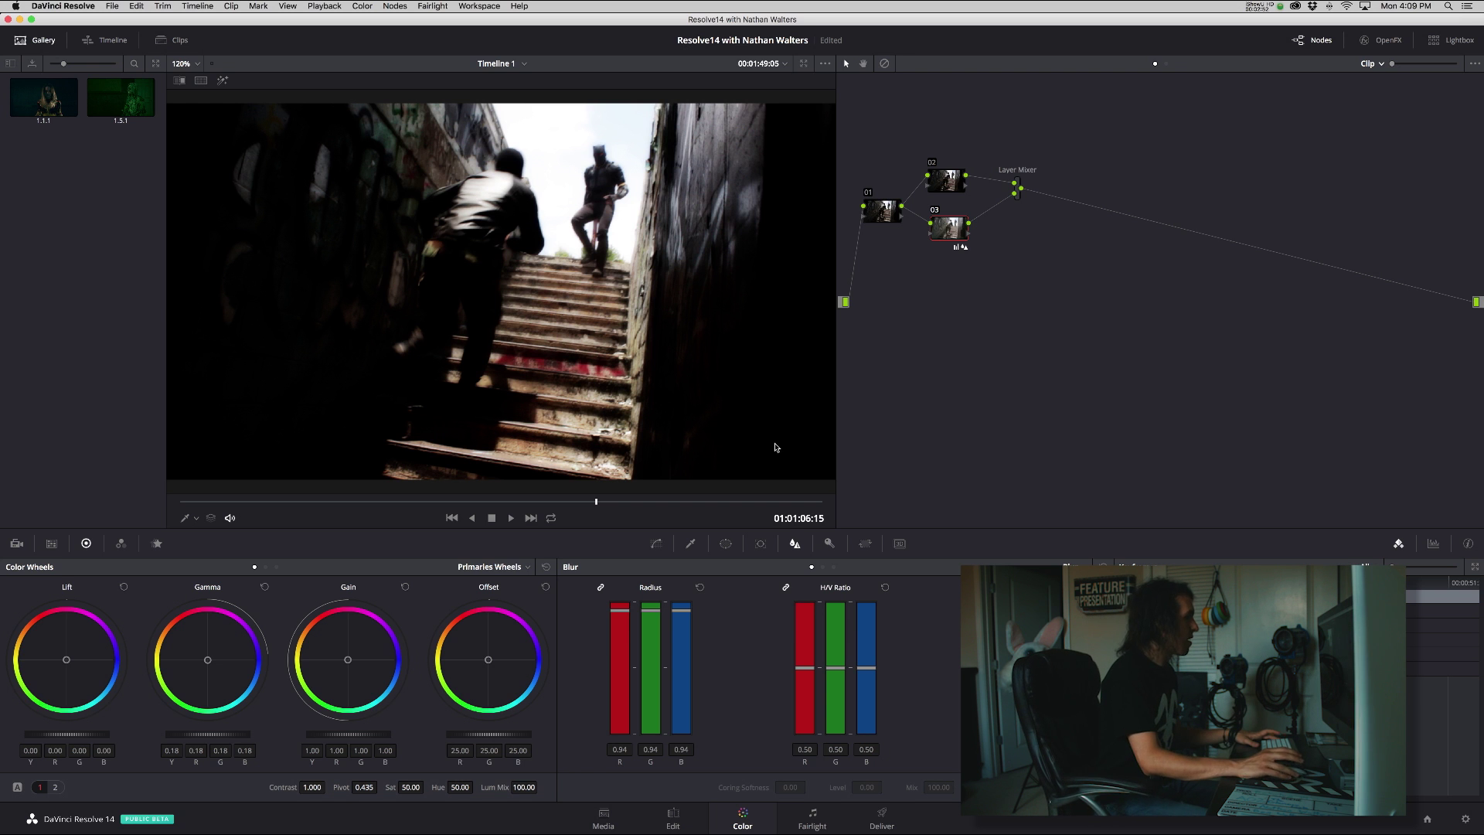
# - Reverse-play the clip and compare the blur on nodes 02 and 03
pyautogui.press('j')
pyautogui.press('j')
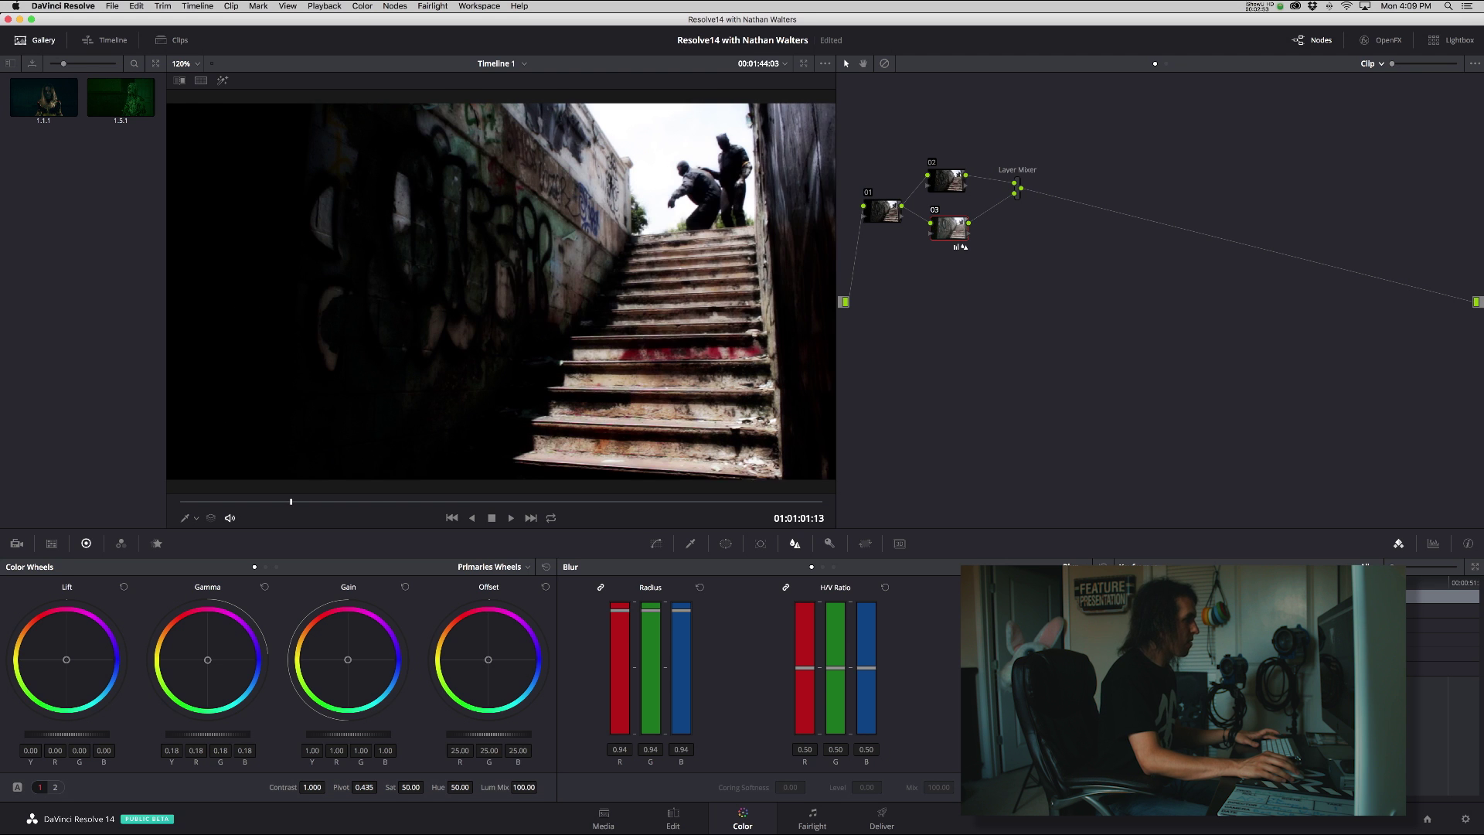
pyautogui.press('k')
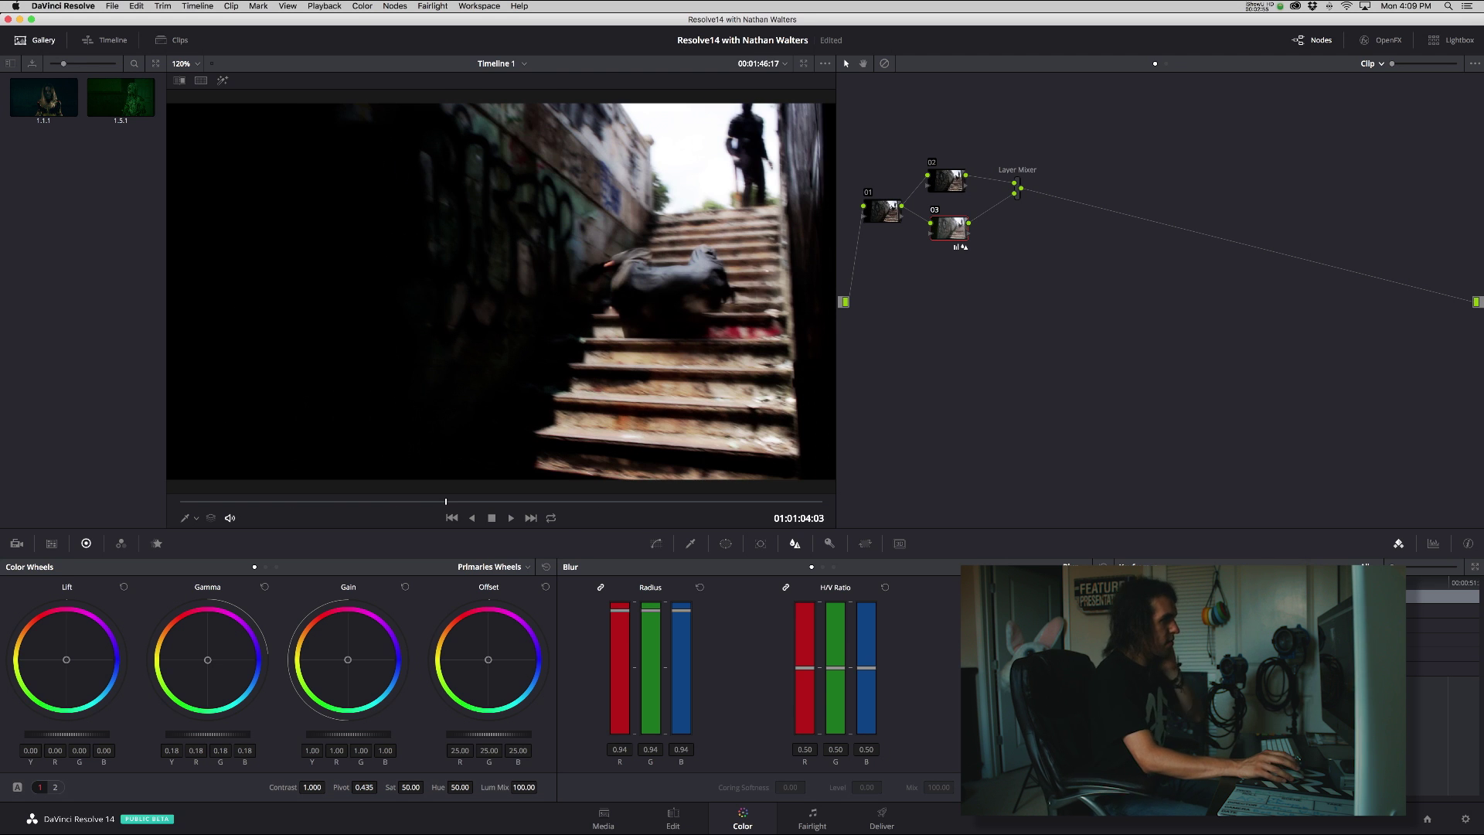
pyautogui.click(949, 182)
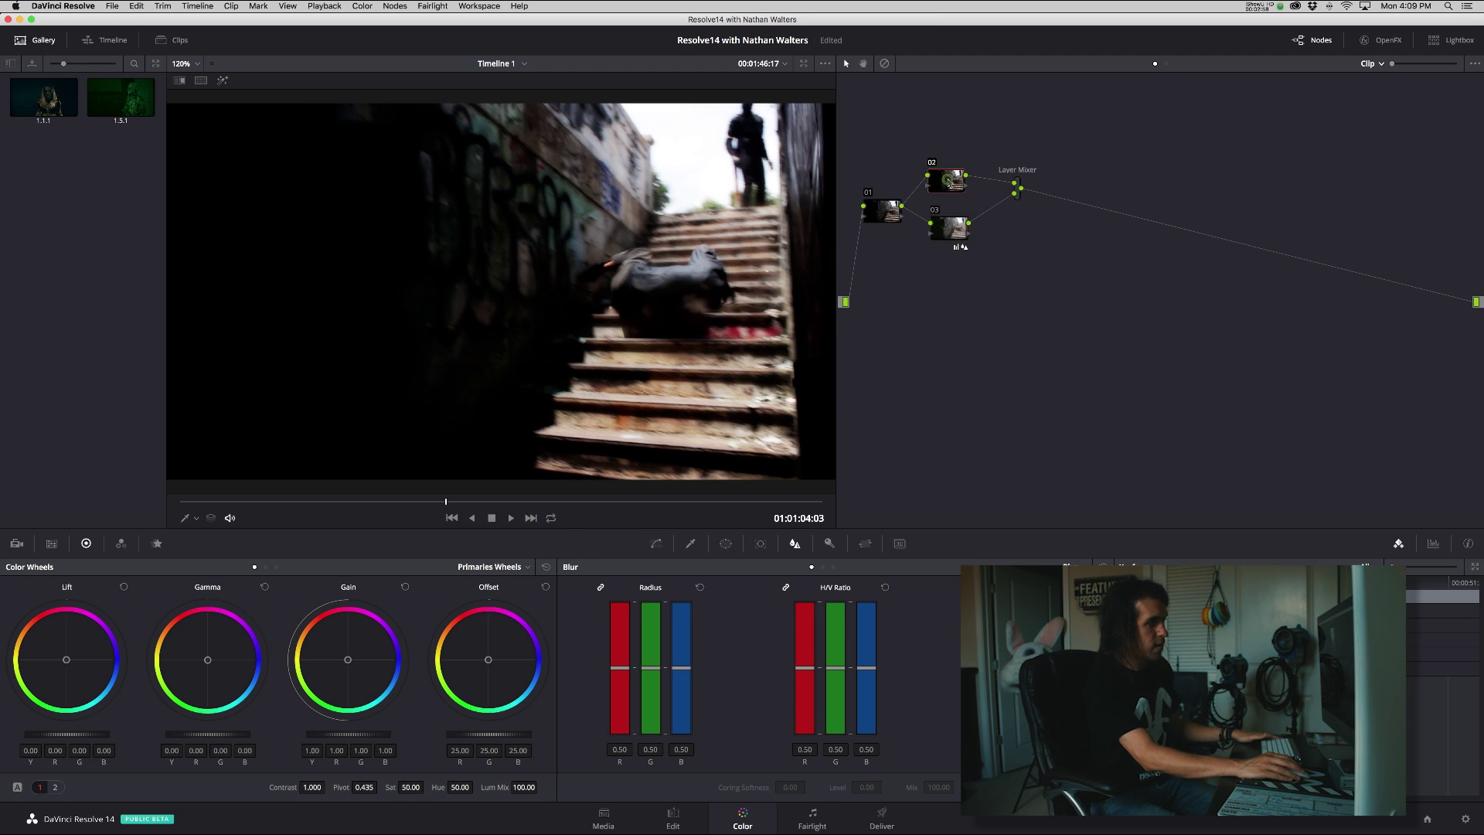
pyautogui.click(949, 228)
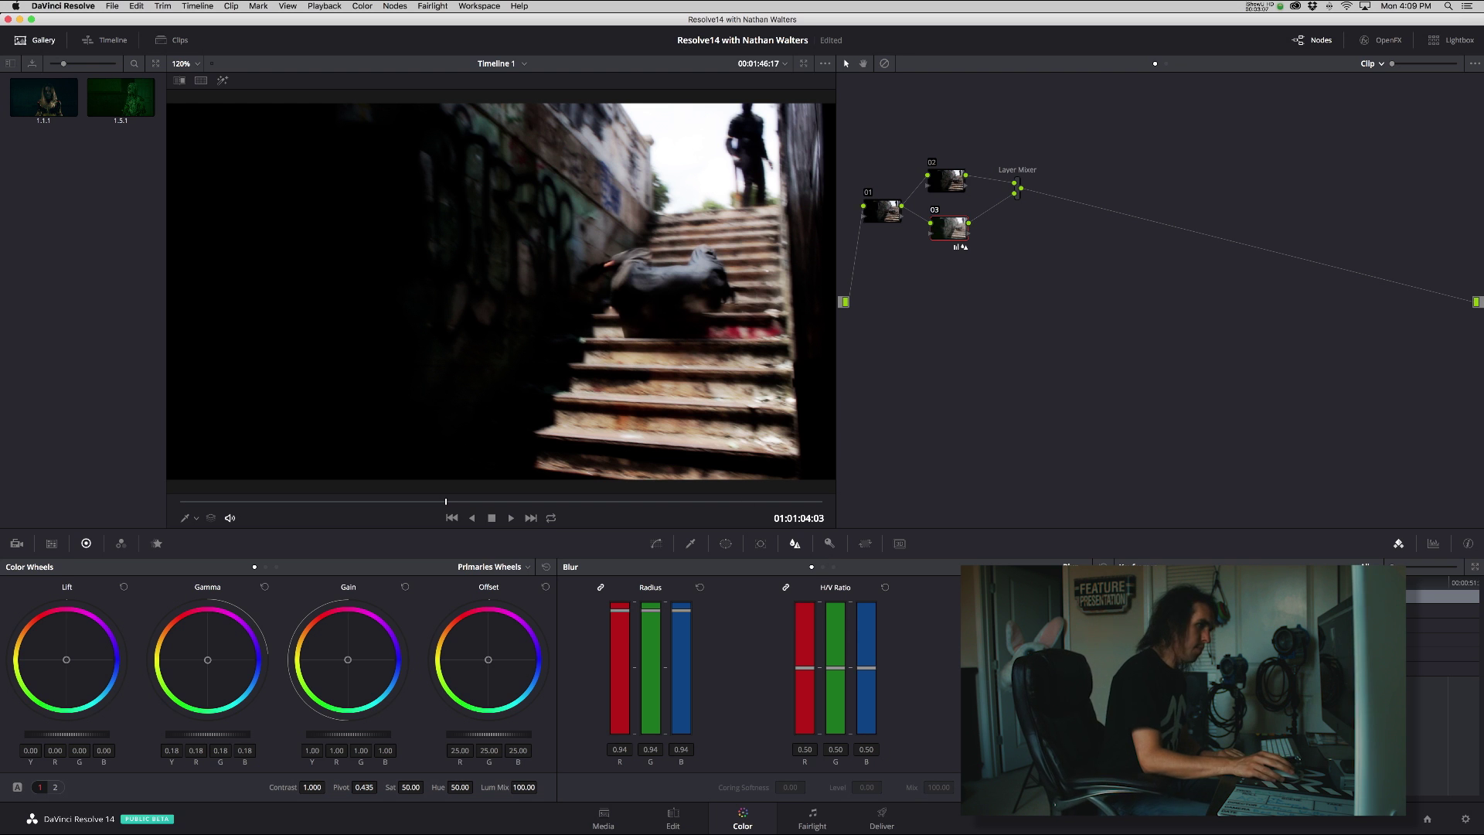
# - Play from an earlier frame and shift the Layer Mixer node slightly left
pyautogui.click(356, 502)
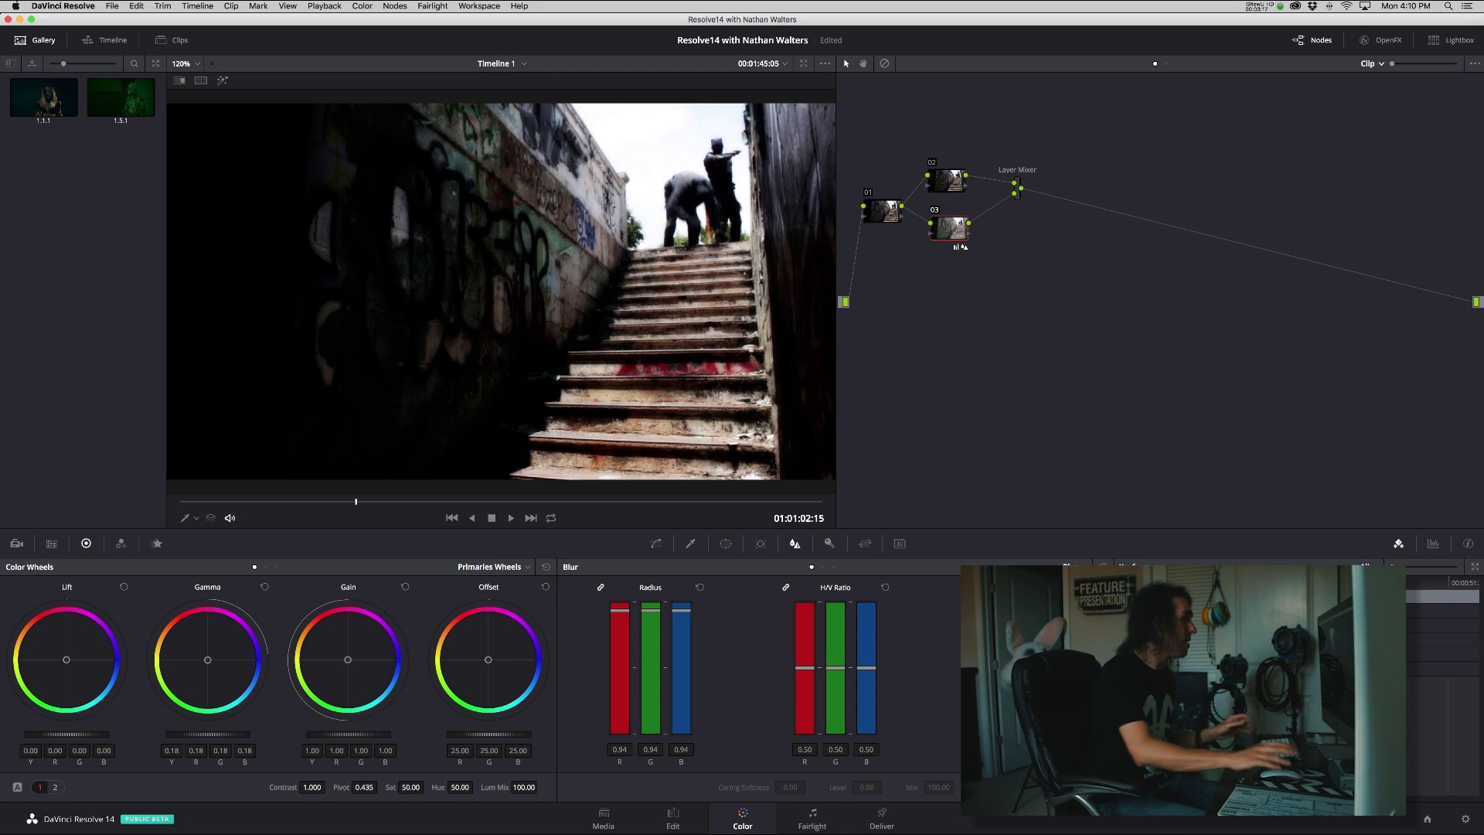
pyautogui.press('space')
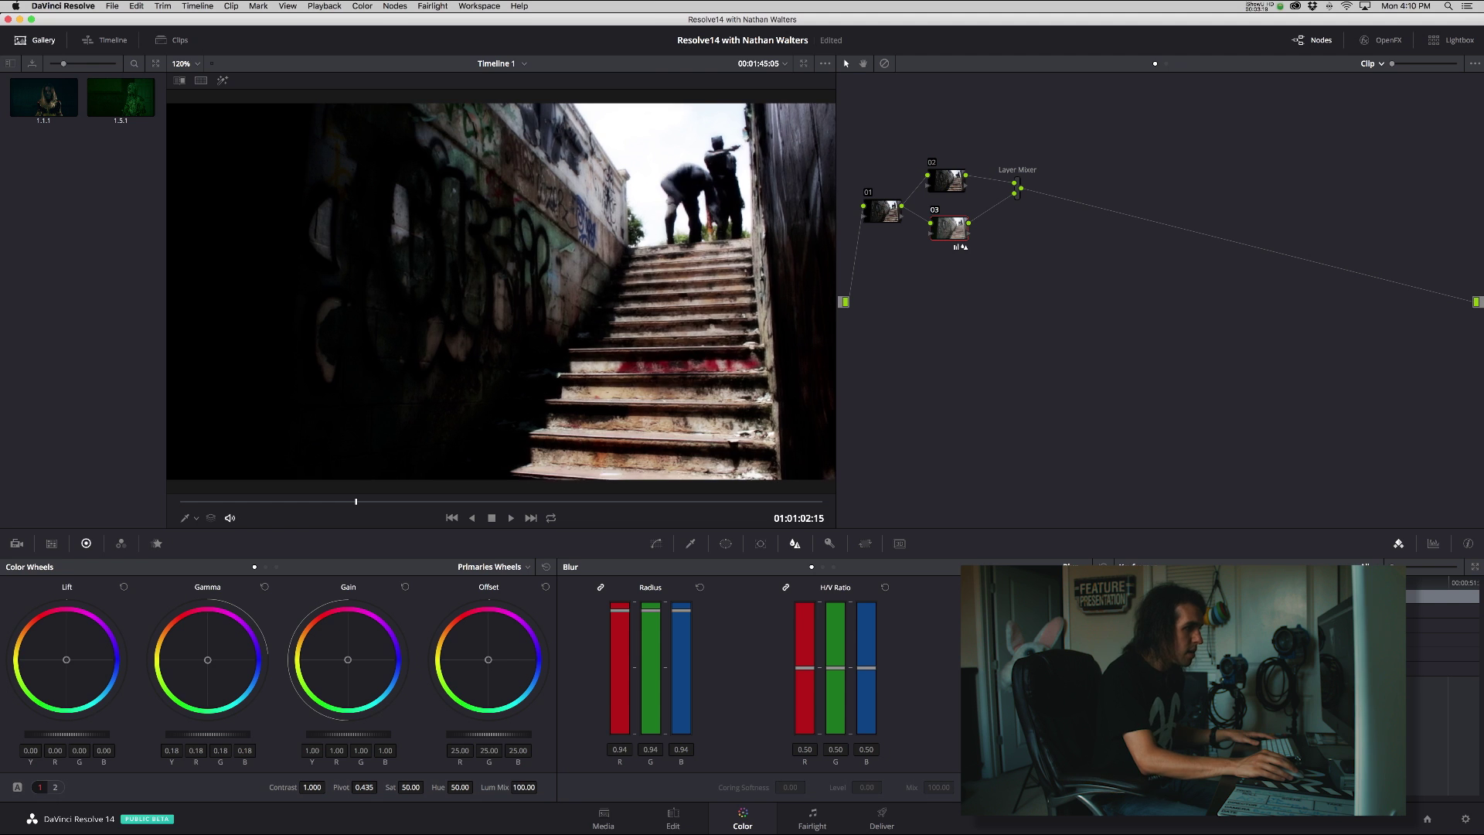
pyautogui.click(1018, 185)
pyautogui.moveTo(1019, 185); pyautogui.dragTo(1015, 189)
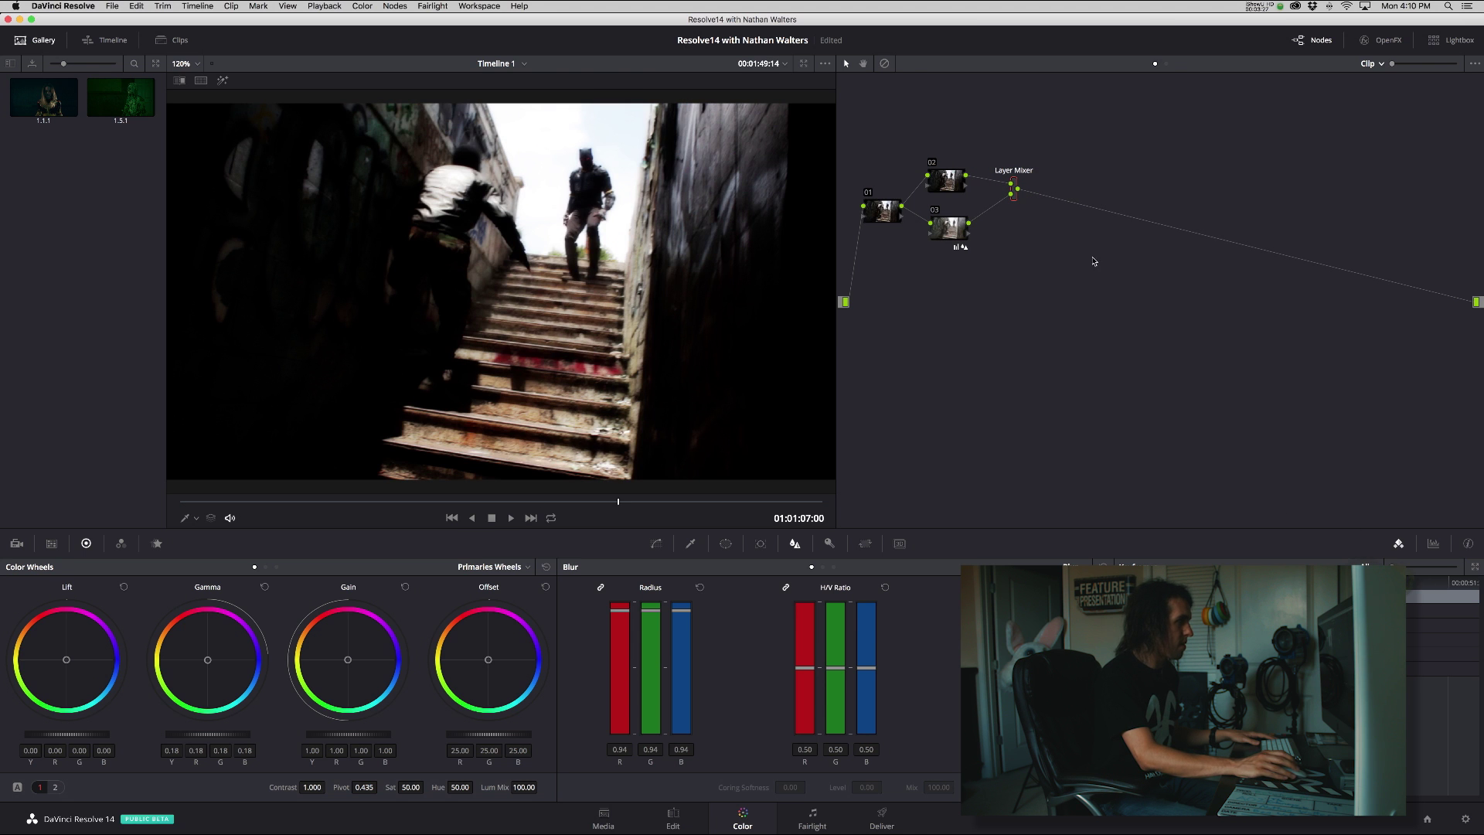
pyautogui.rightClick(1016, 193)
pyautogui.moveTo(1066, 253)
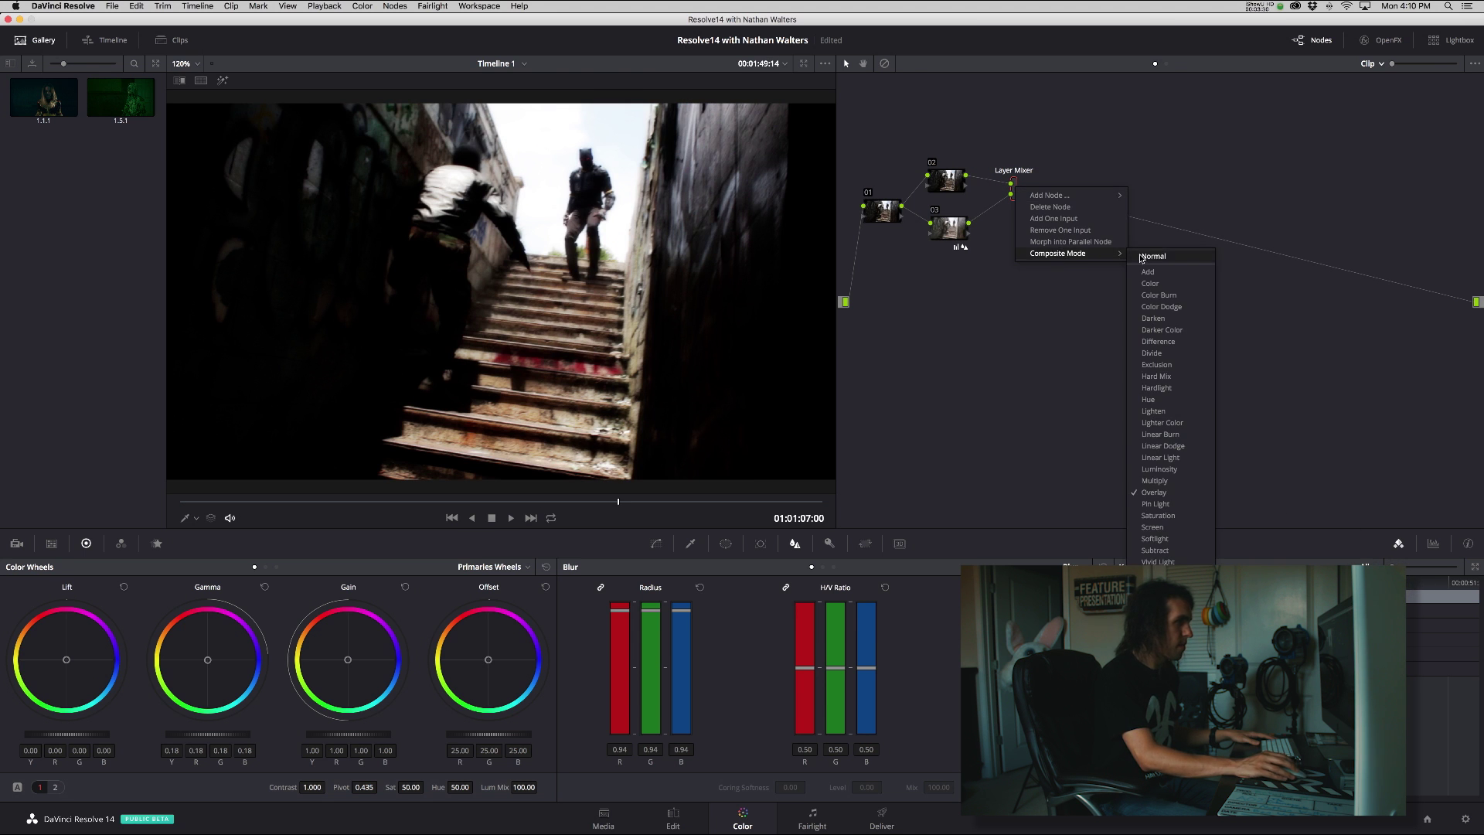
pyautogui.click(1173, 398)
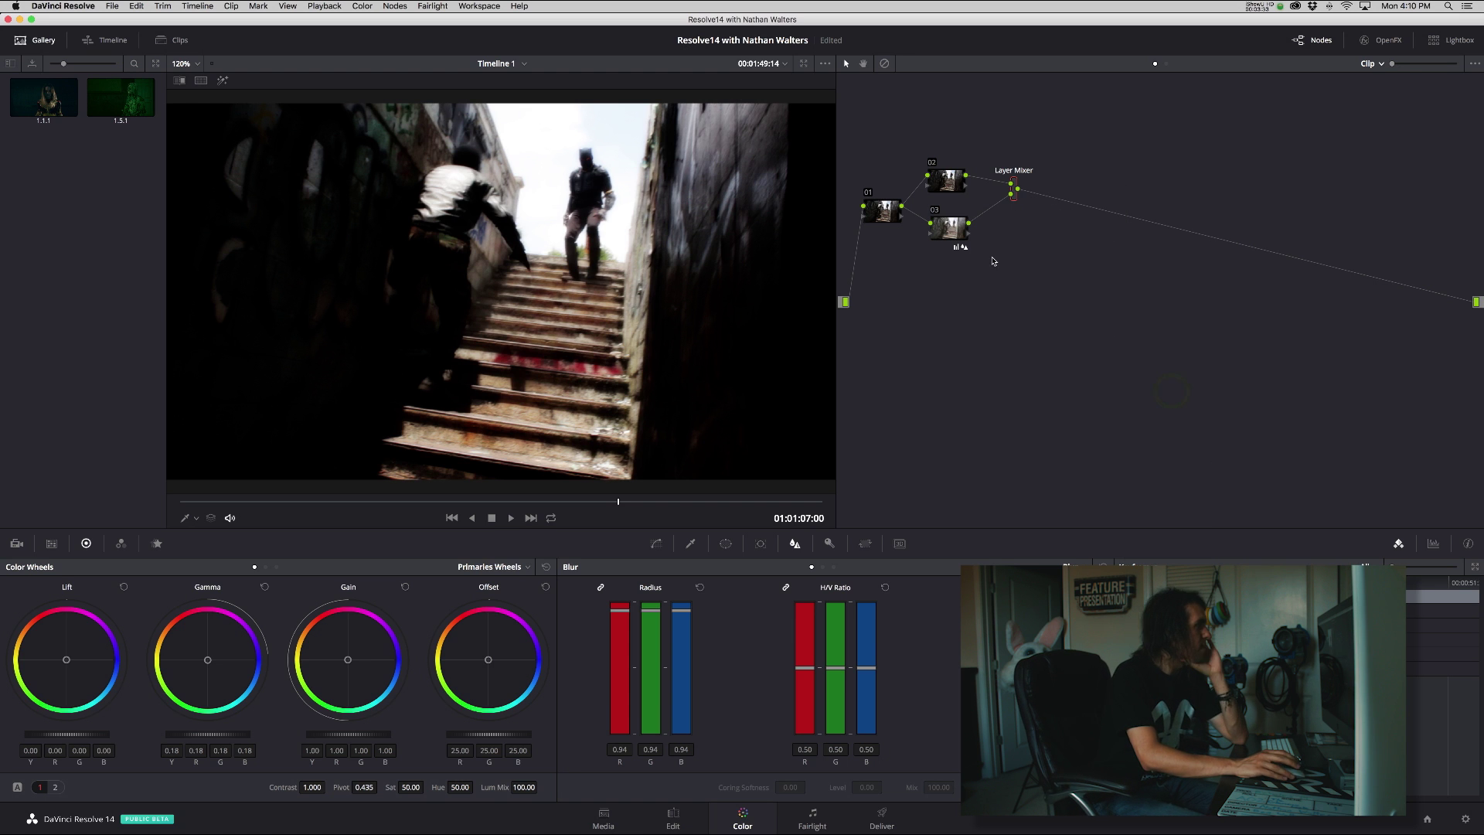
pyautogui.rightClick(1013, 193)
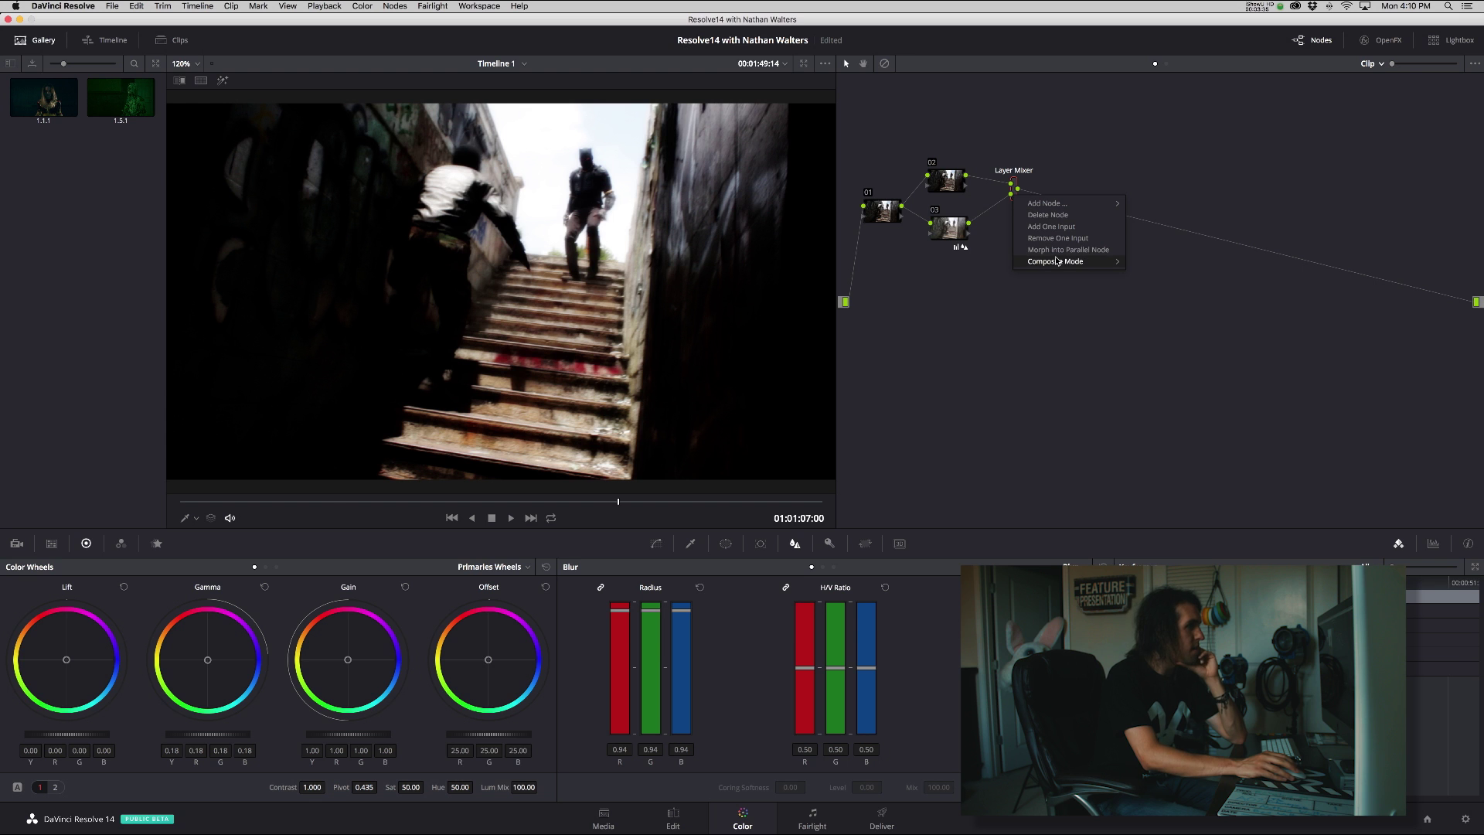
pyautogui.moveTo(1109, 261)
pyautogui.click(1178, 283)
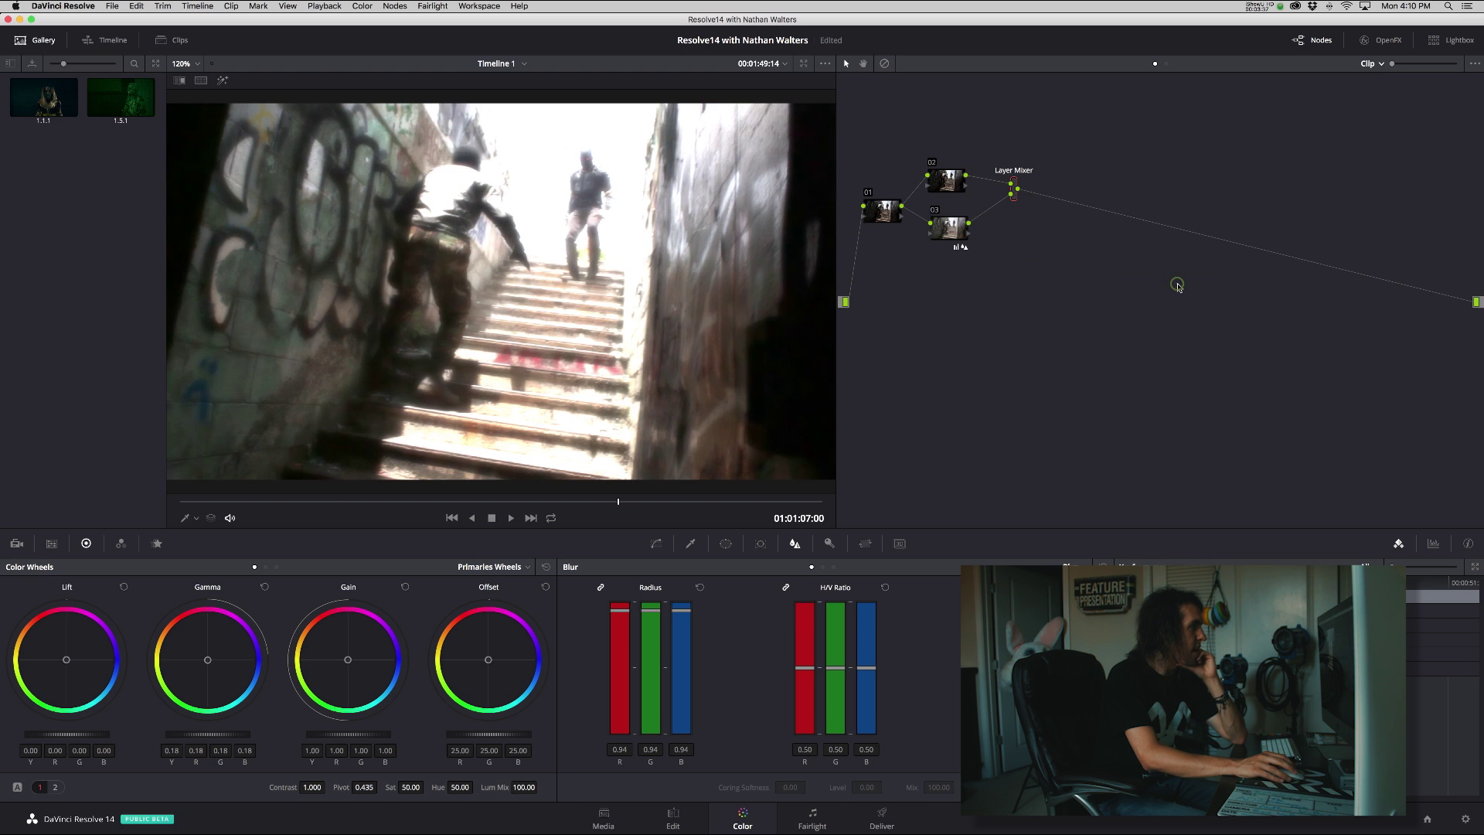
pyautogui.rightClick(1020, 188)
pyautogui.moveTo(1097, 249)
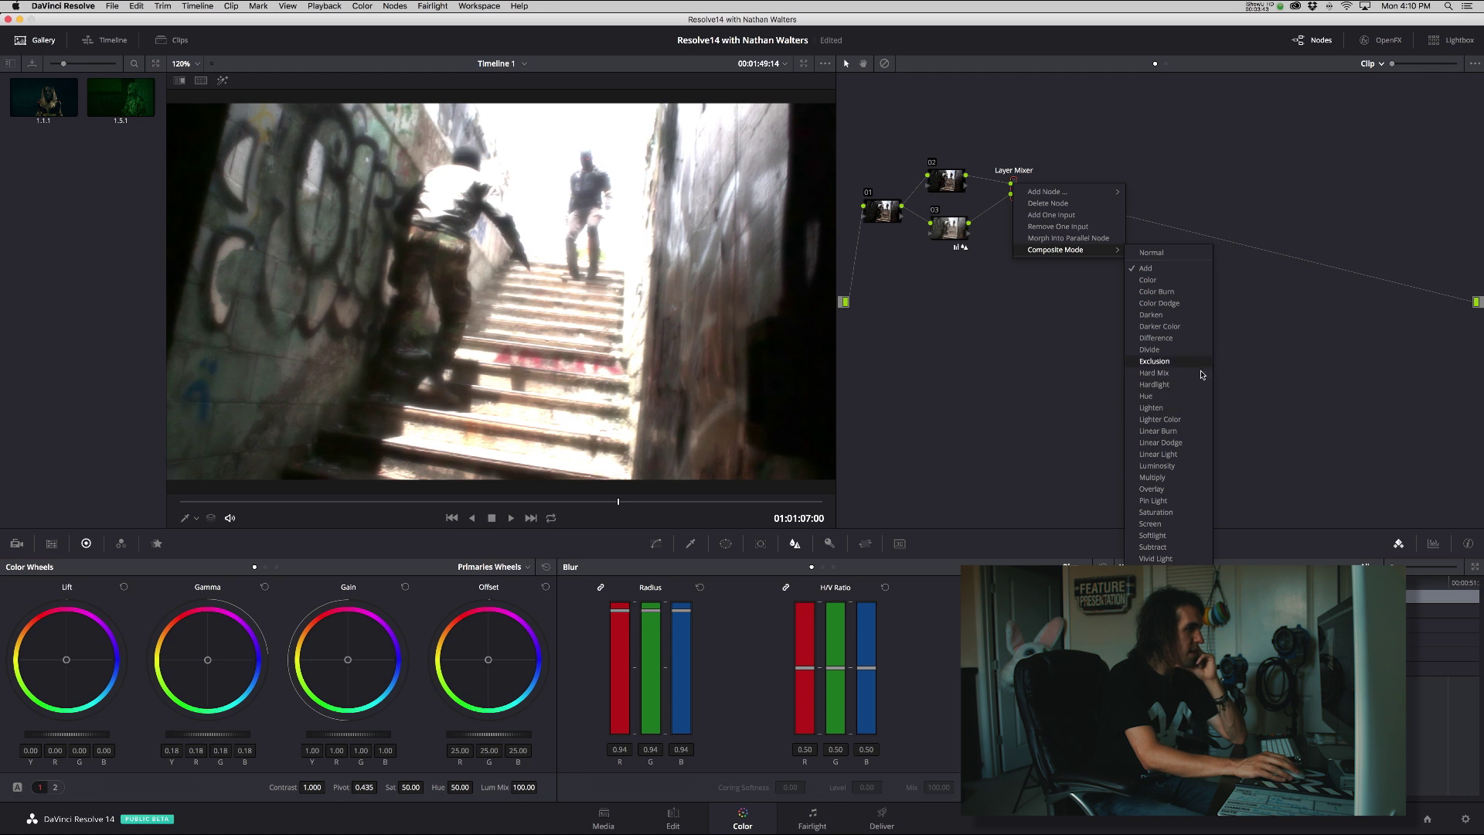
pyautogui.click(1187, 490)
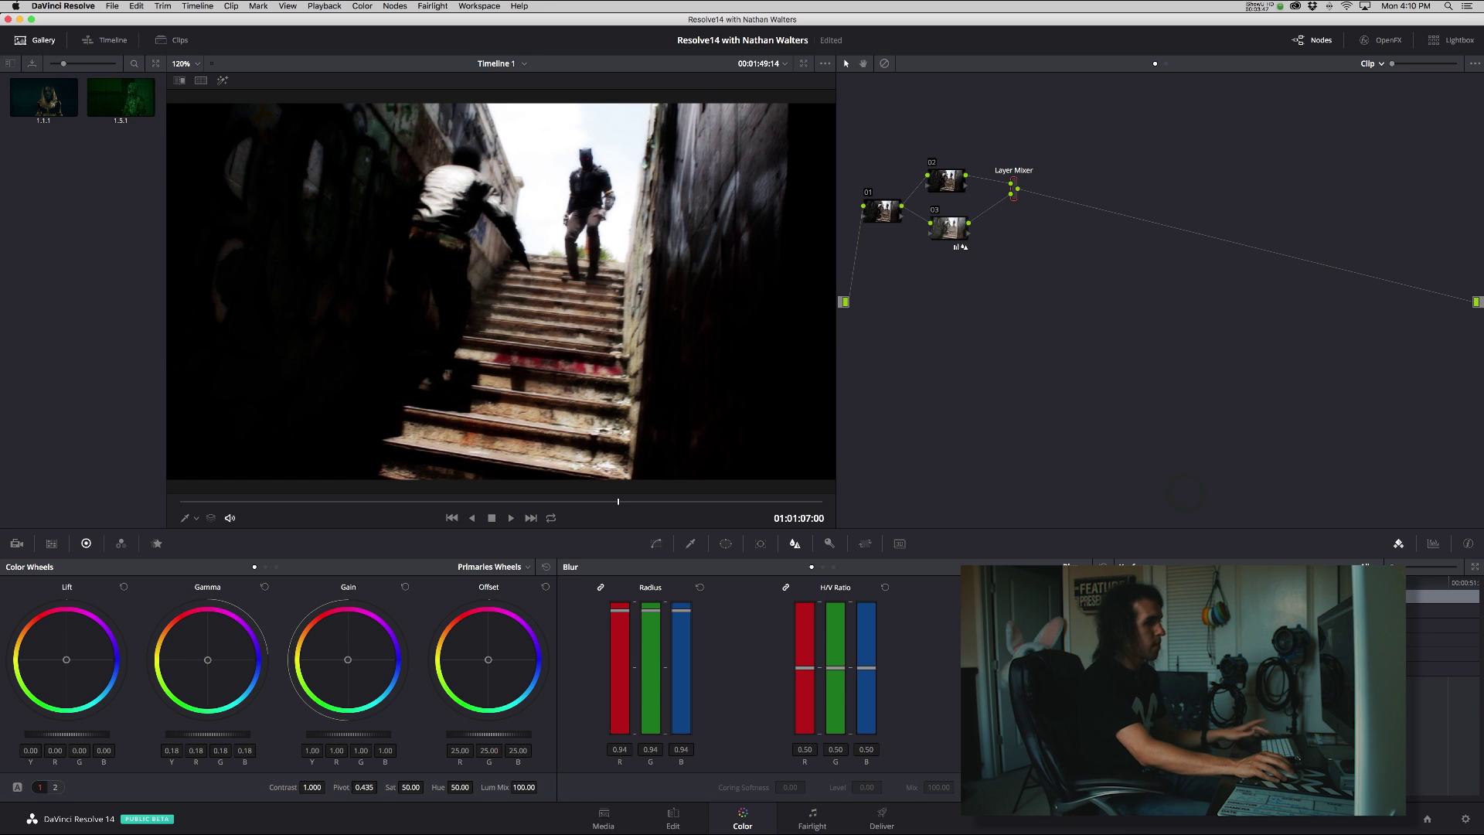
pyautogui.hotkey('shift', 'Left')
pyautogui.hotkey('shift', 'Left')
pyautogui.hotkey('shift', 'Left')
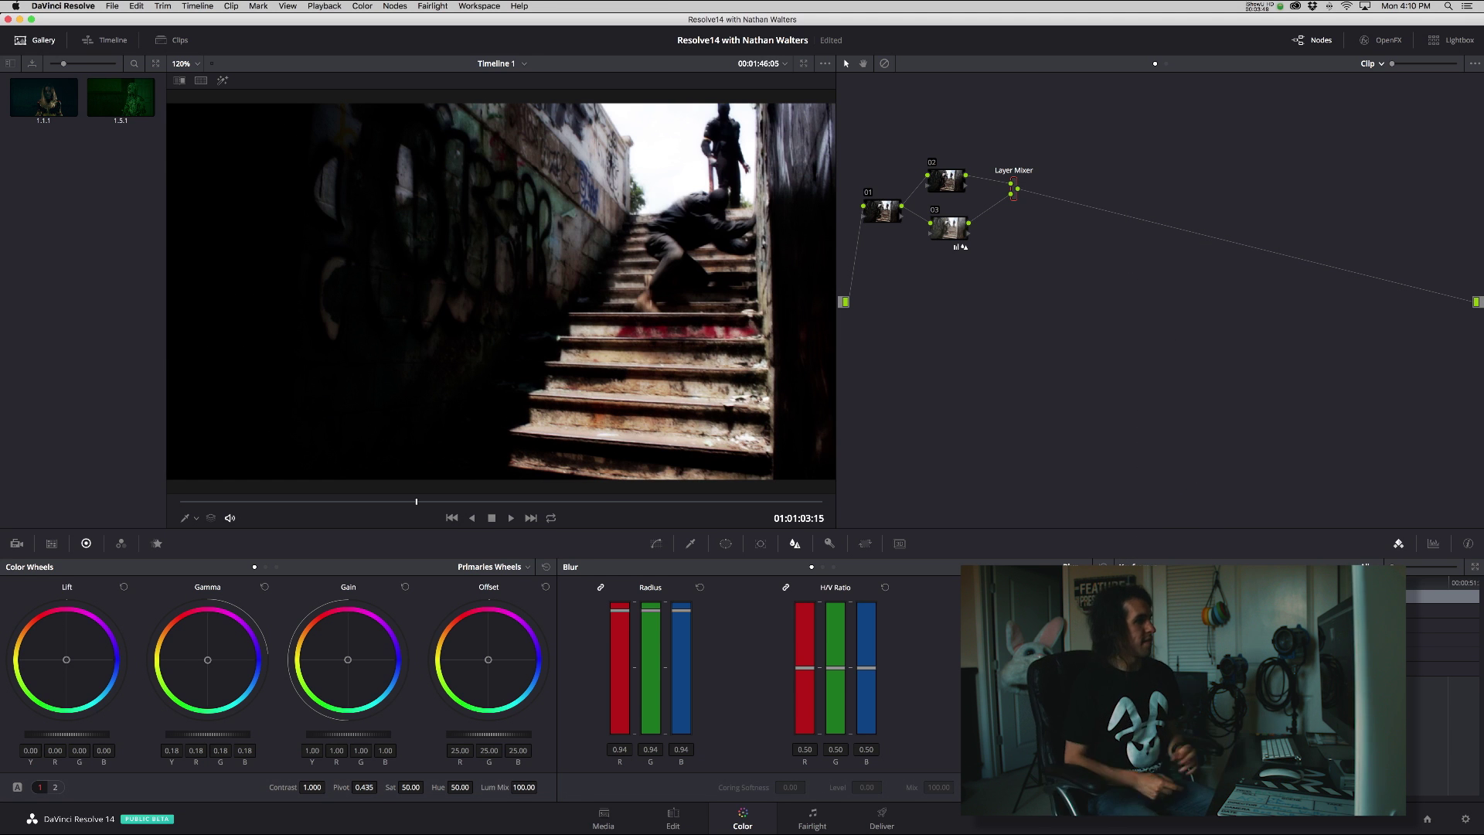